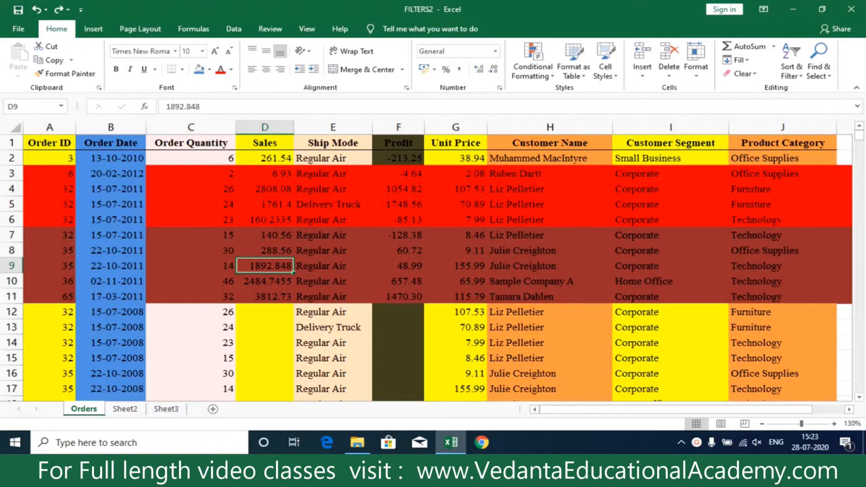
{"action": "left_click", "coordinate": [200, 278]}
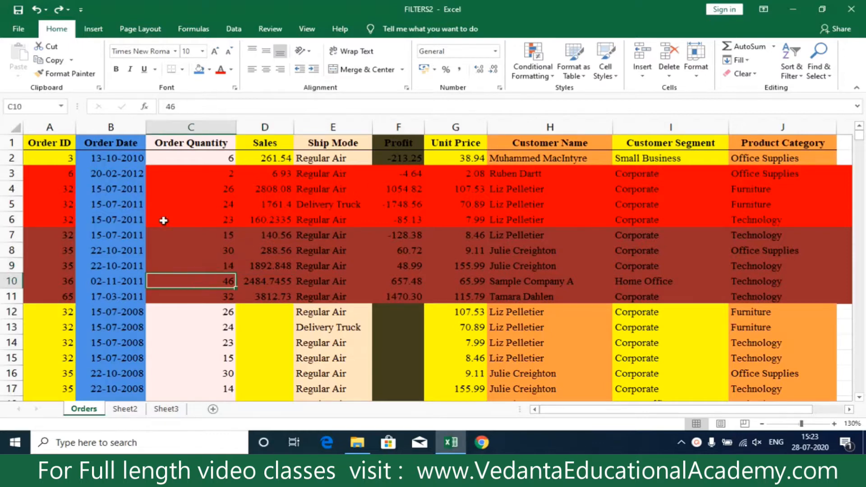
{"action": "left_click", "coordinate": [53, 127]}
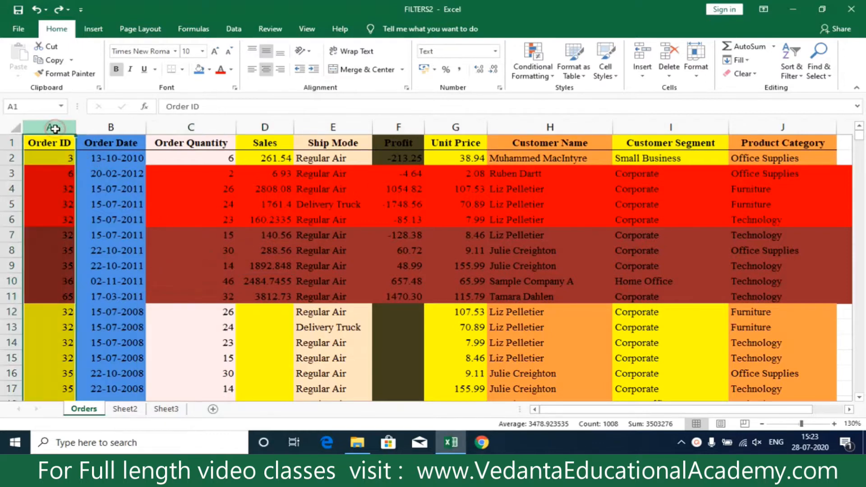
{"action": "left_click", "coordinate": [99, 125]}
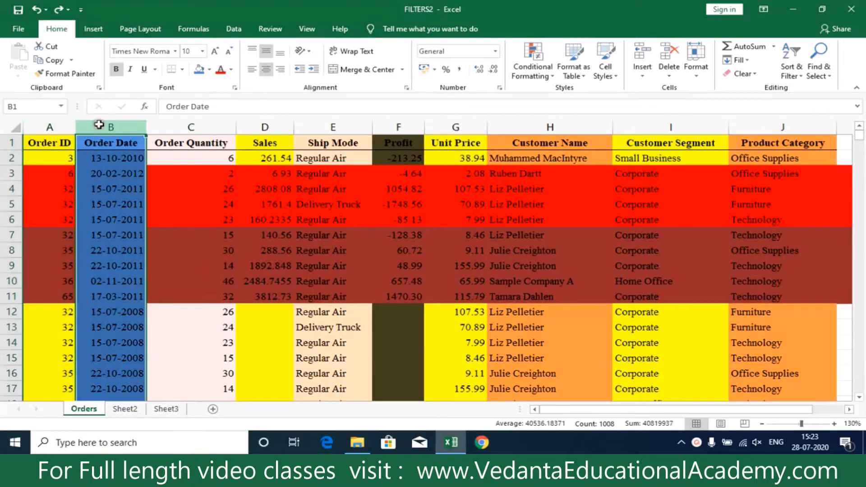
{"action": "left_click", "coordinate": [179, 127]}
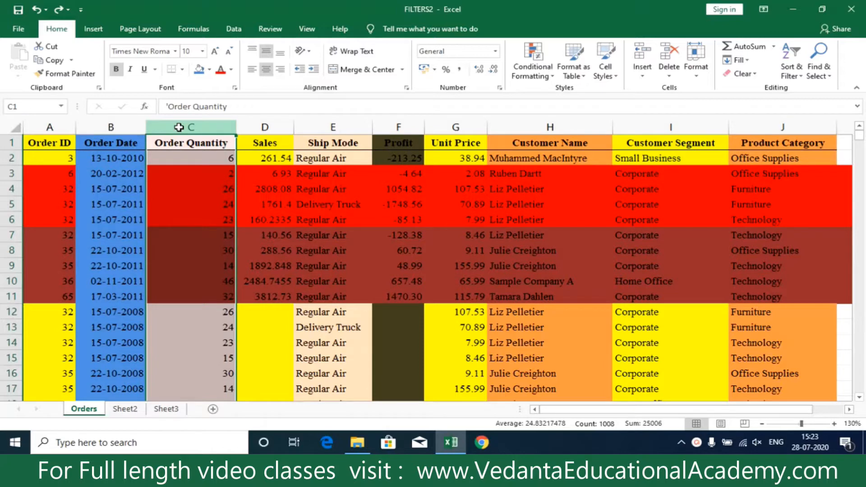
{"action": "left_click", "coordinate": [261, 128]}
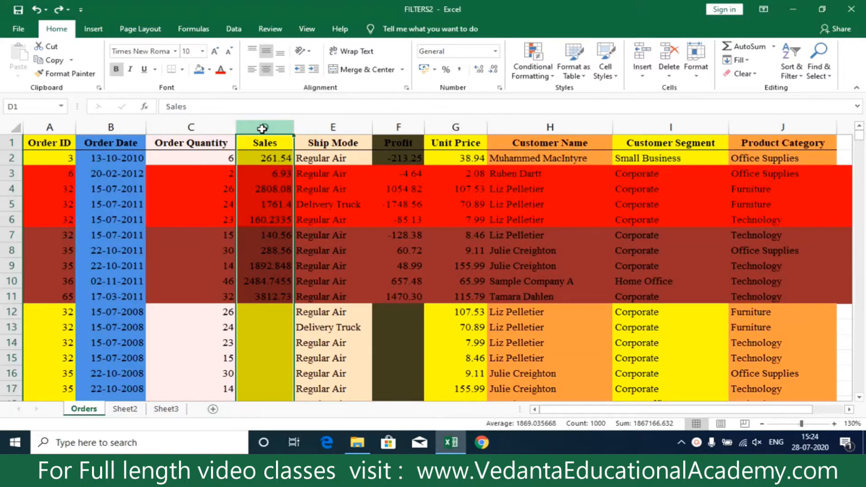
{"action": "left_click", "coordinate": [202, 128]}
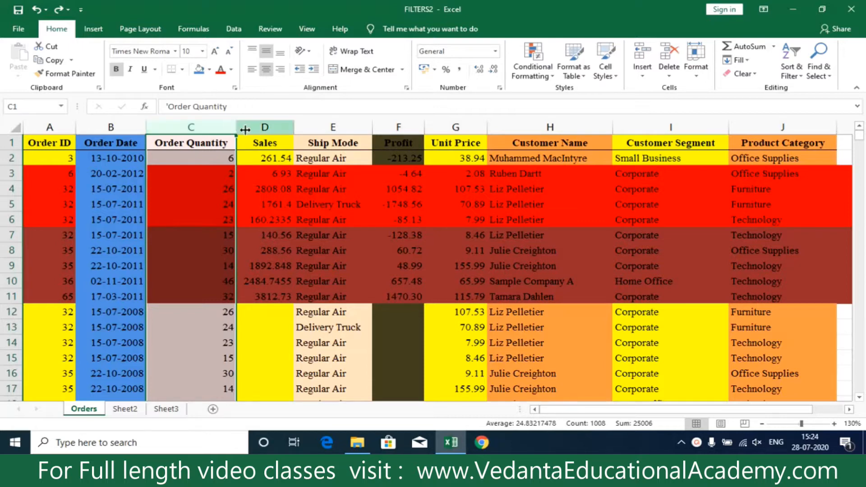
{"action": "left_click", "coordinate": [262, 128]}
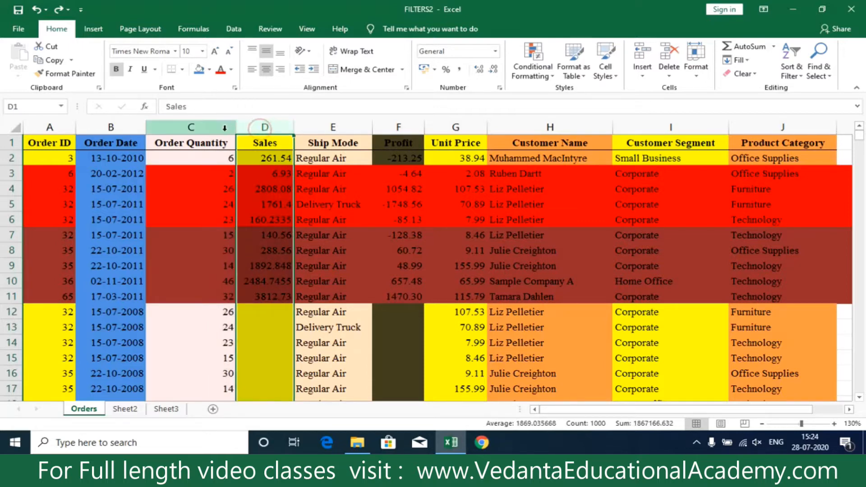
Insert a blank column before the Order Quantity column and enter the header "location" in C1
{"action": "left_click", "coordinate": [191, 126]}
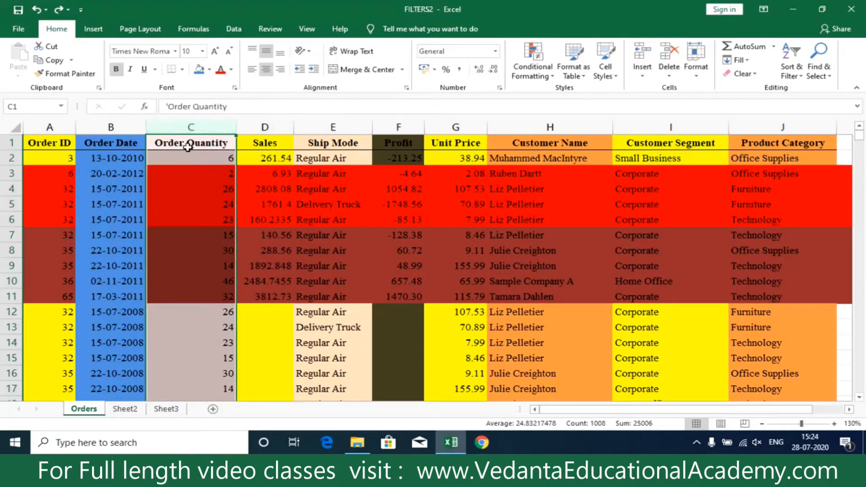
{"action": "right_click", "coordinate": [190, 126]}
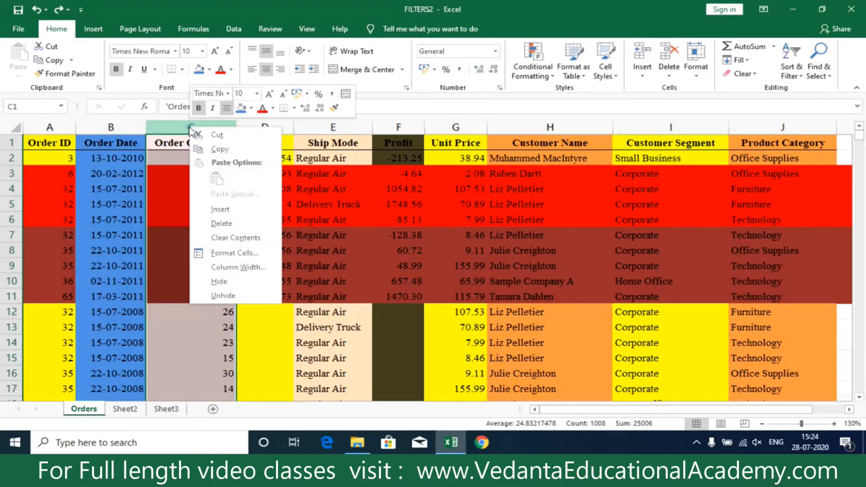
{"action": "left_click", "coordinate": [224, 209]}
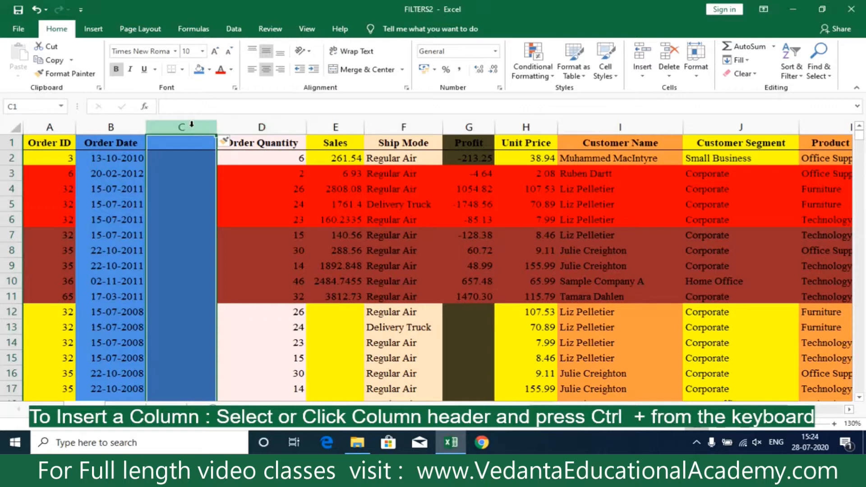
{"action": "double_click", "coordinate": [175, 143]}
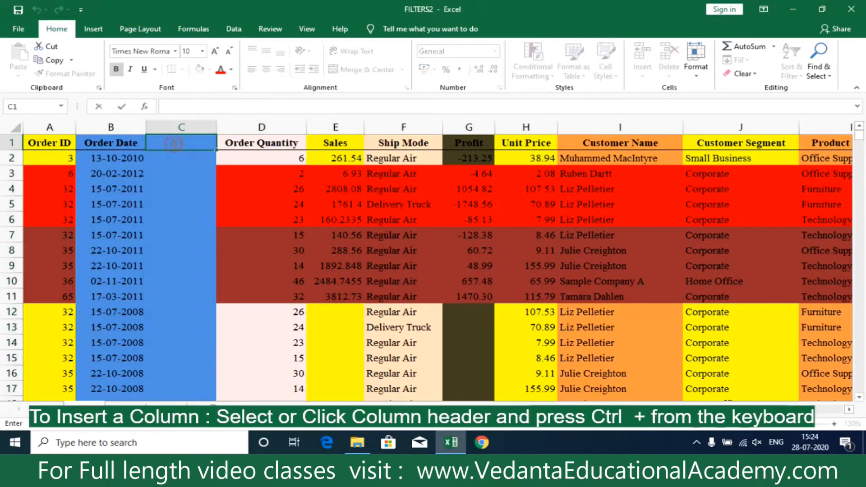
{"action": "type", "text": "locatio"}
{"action": "type", "text": "ns"}
{"action": "key", "text": "BackSpace"}
{"action": "key", "text": "Return"}
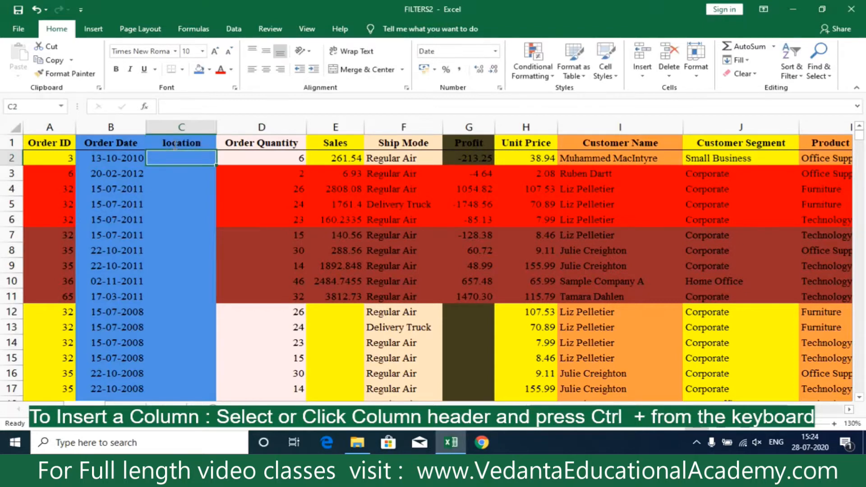
Delete the "location" column between Order Date and Order Quantity
{"action": "left_click", "coordinate": [148, 257]}
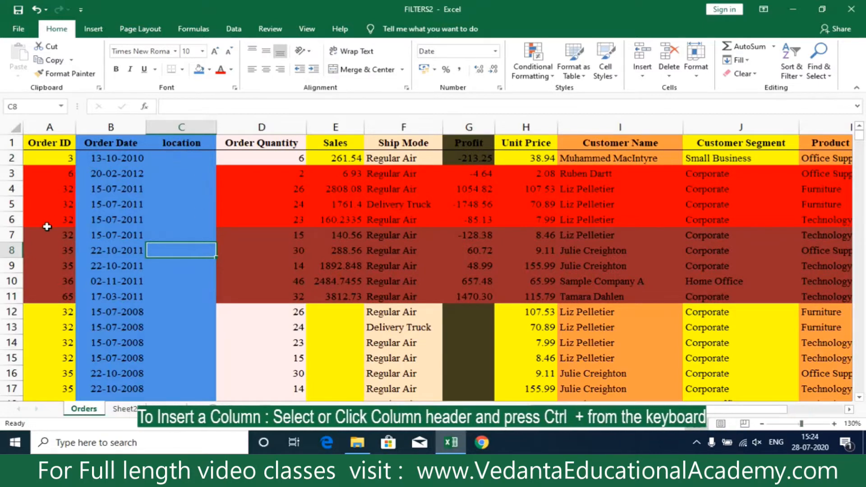
{"action": "left_click", "coordinate": [187, 122]}
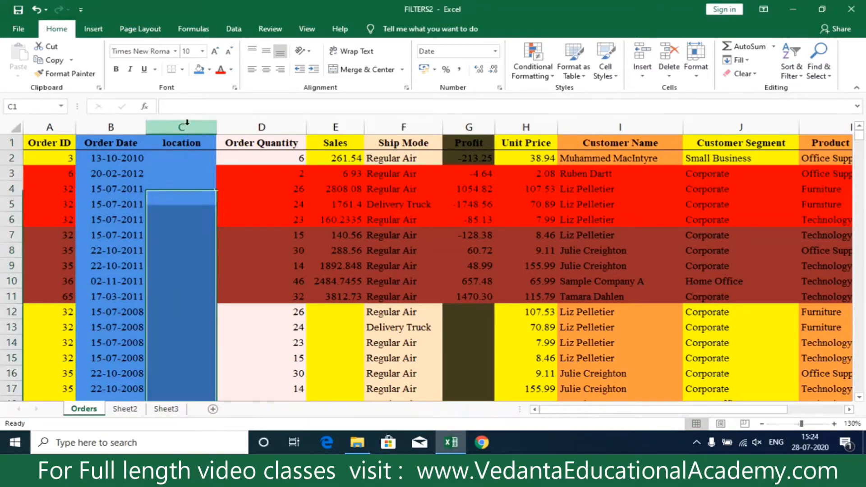
{"action": "right_click", "coordinate": [187, 123]}
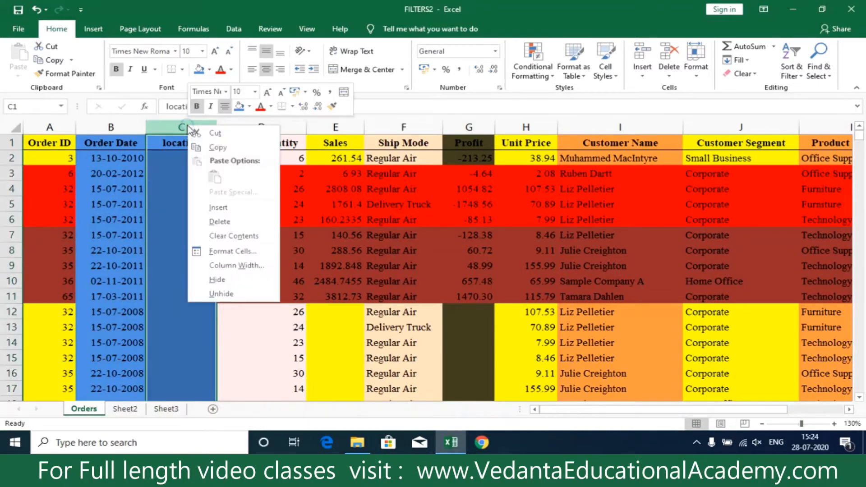
{"action": "left_click", "coordinate": [222, 221]}
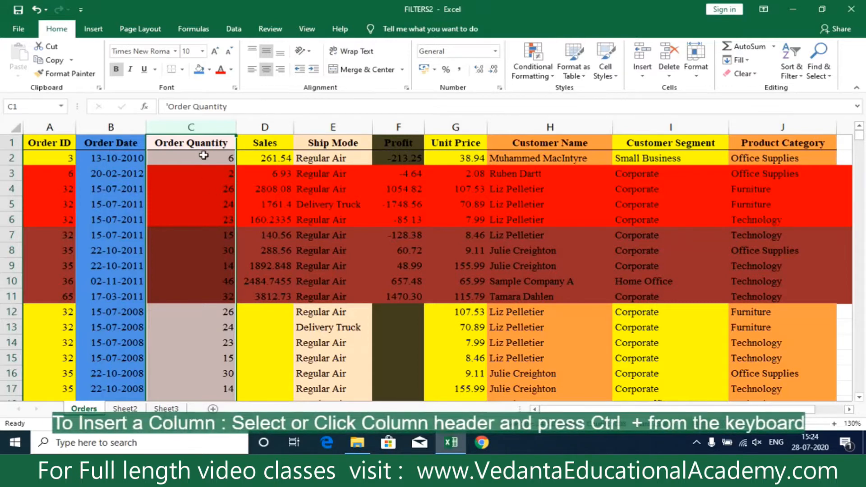
Insert three blank columns before the Order Quantity column and undo the insertion
{"action": "left_click_drag", "start_coordinate": [199, 125], "coordinate": [323, 130]}
{"action": "right_click", "coordinate": [323, 129]}
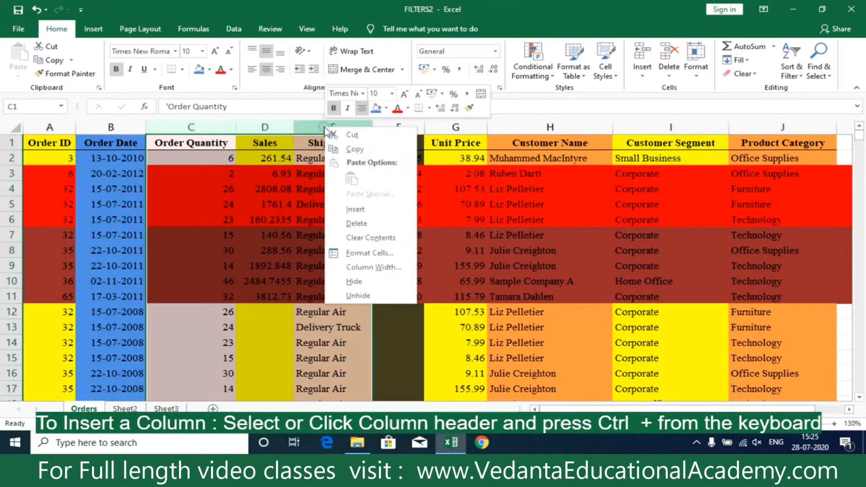
{"action": "left_click", "coordinate": [356, 210]}
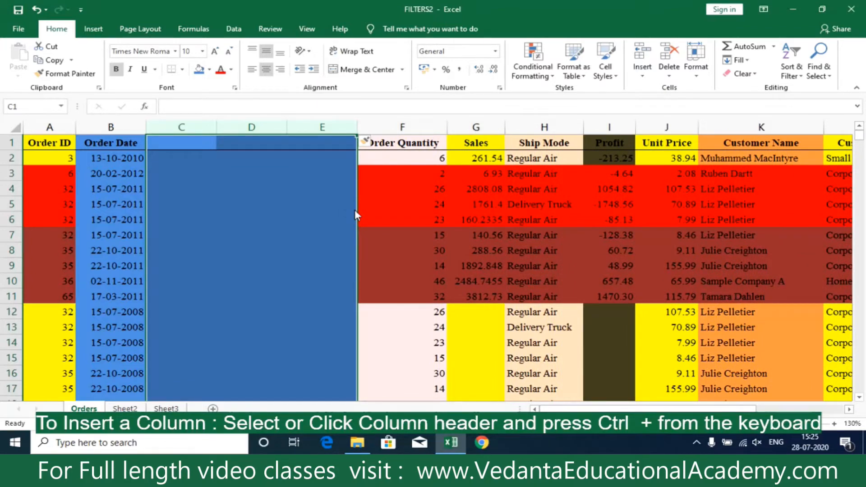
{"action": "key", "text": "ctrl+z"}
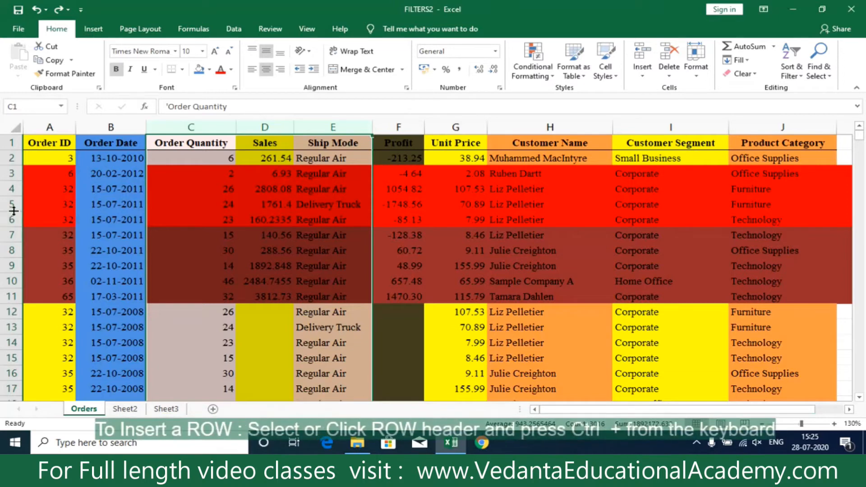
Insert one blank row above row 7 of the Orders sheet and undo the insertion
{"action": "left_click", "coordinate": [11, 235]}
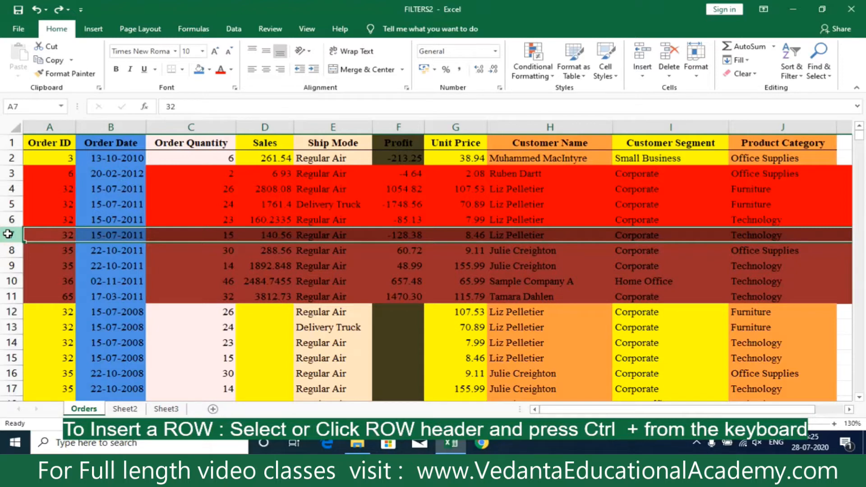
{"action": "right_click", "coordinate": [9, 234]}
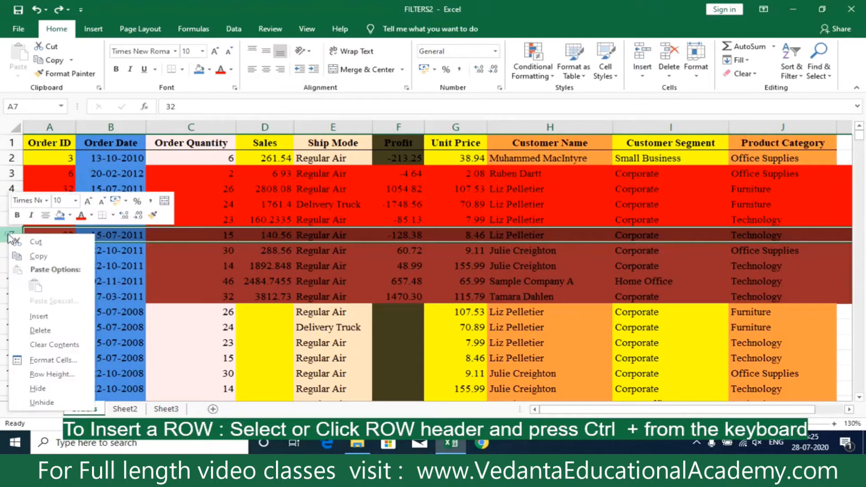
{"action": "left_click", "coordinate": [38, 317]}
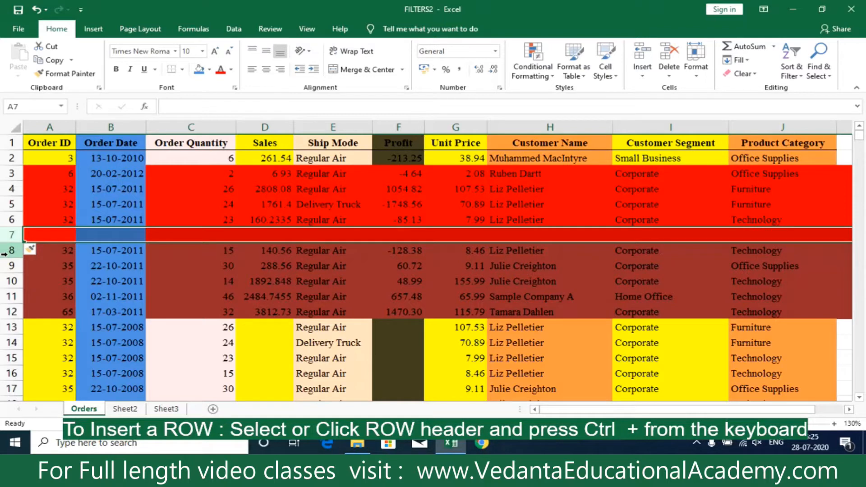
{"action": "left_click", "coordinate": [9, 220]}
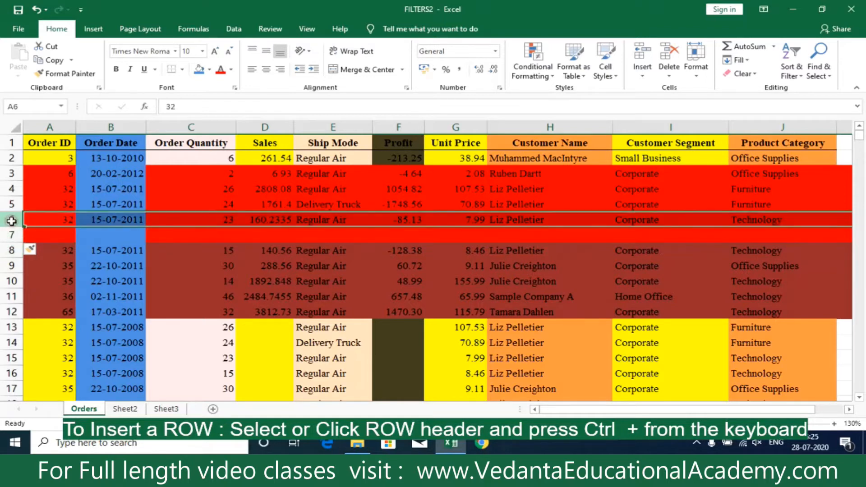
{"action": "left_click", "coordinate": [43, 219]}
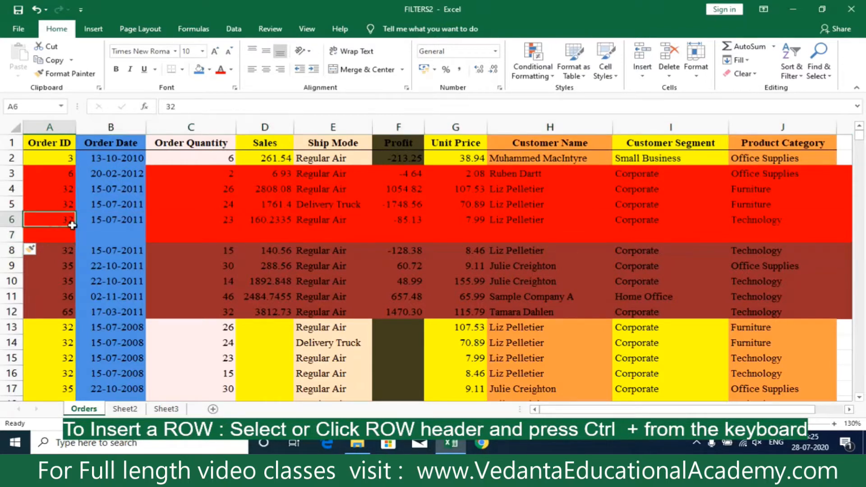
{"action": "left_click", "coordinate": [170, 221]}
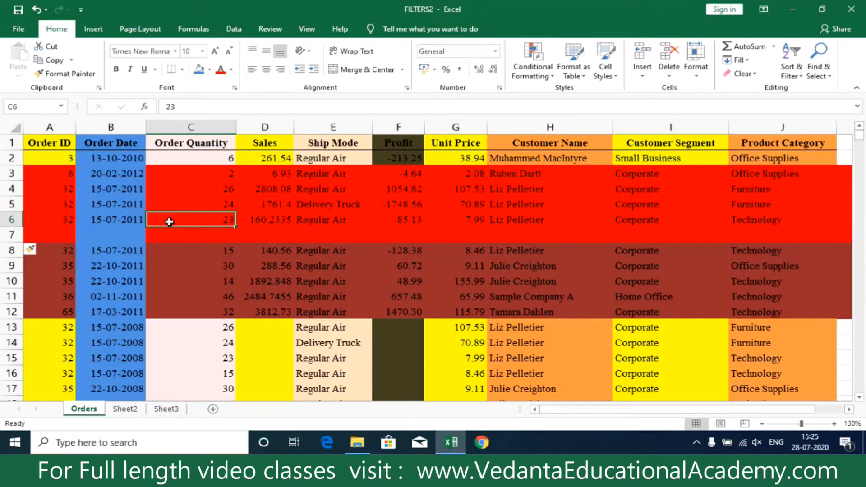
{"action": "key", "text": "ctrl+z"}
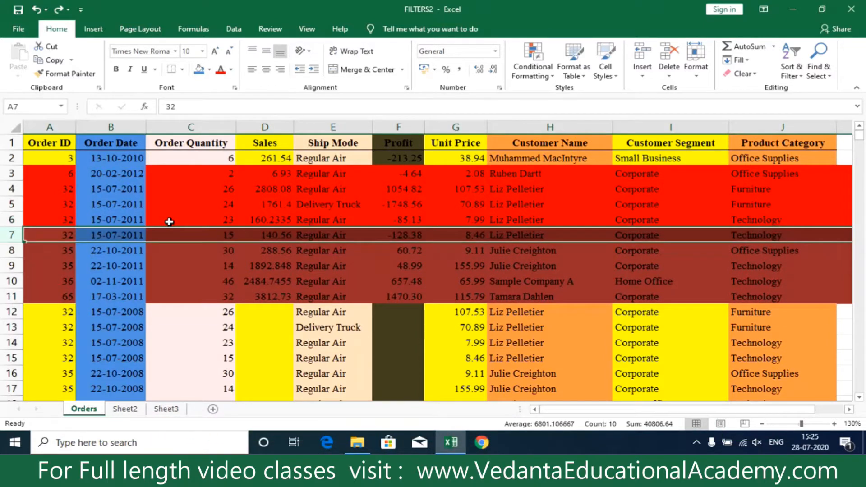
Insert a blank row between rows 6 and 7 of the Orders sheet
{"action": "right_click", "coordinate": [8, 235]}
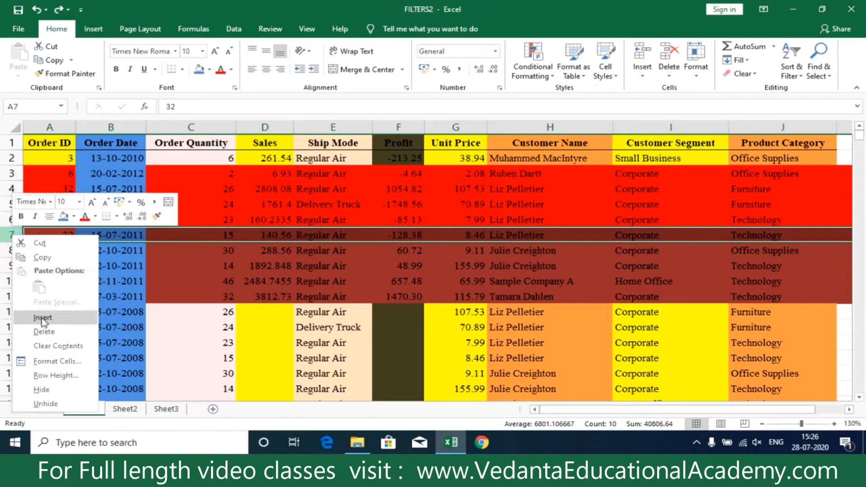
{"action": "key", "text": "Escape"}
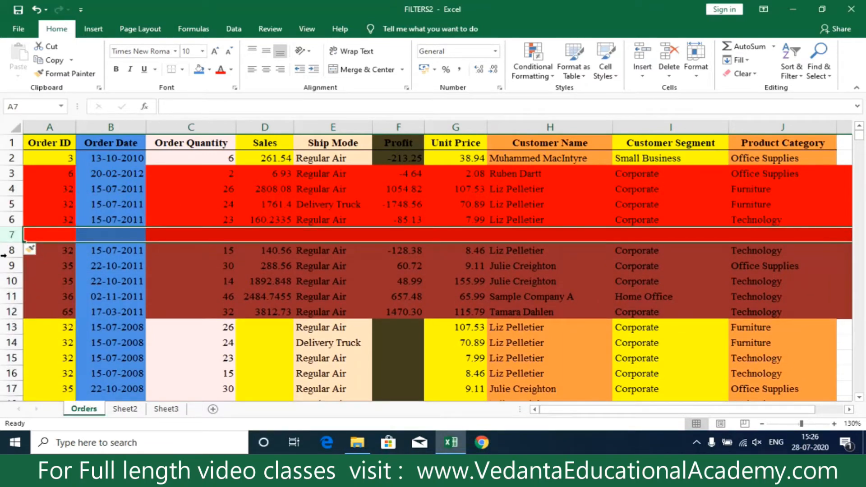
{"action": "left_click", "coordinate": [12, 220]}
{"action": "left_click", "coordinate": [63, 221]}
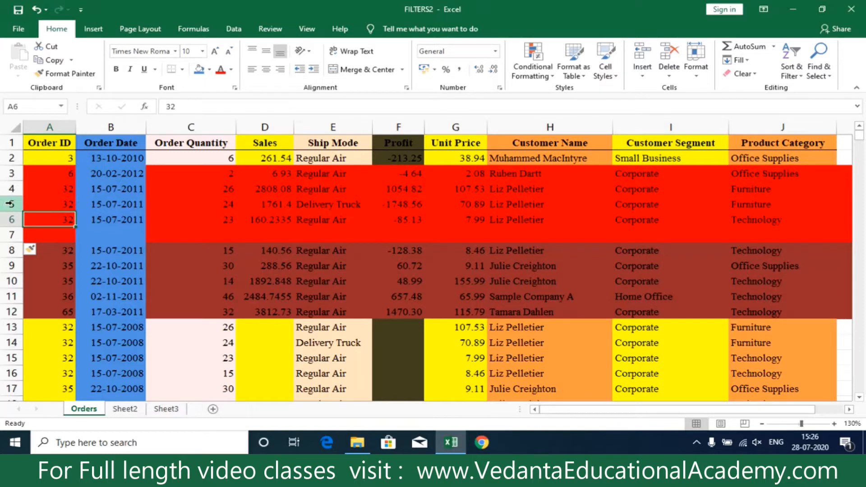
Insert six blank rows above row 5, as two batches of three rows
{"action": "left_click_drag", "start_coordinate": [9, 204], "coordinate": [8, 237]}
{"action": "right_click", "coordinate": [8, 239]}
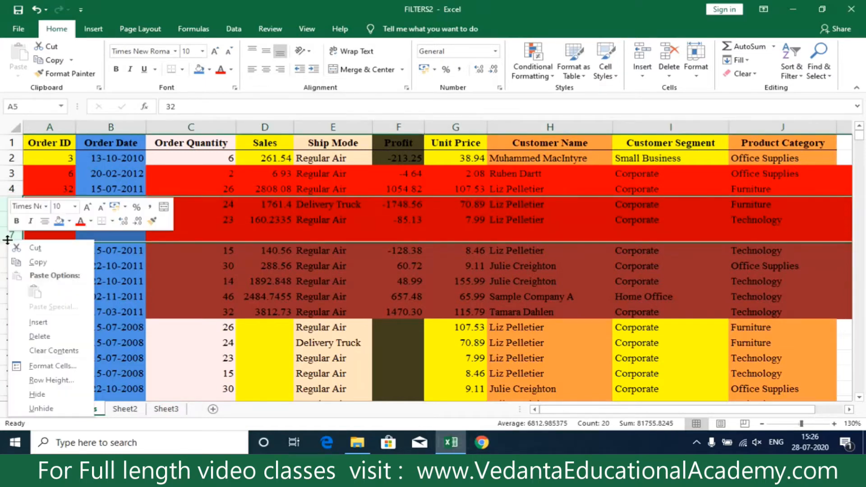
{"action": "left_click", "coordinate": [31, 323]}
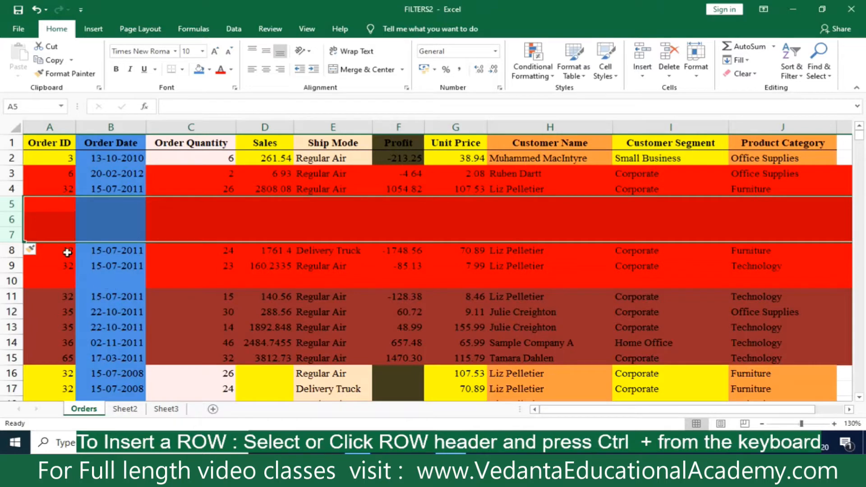
{"action": "left_click", "coordinate": [53, 268]}
{"action": "left_click_drag", "start_coordinate": [18, 208], "coordinate": [13, 235]}
{"action": "right_click", "coordinate": [12, 204]}
{"action": "left_click", "coordinate": [53, 285]}
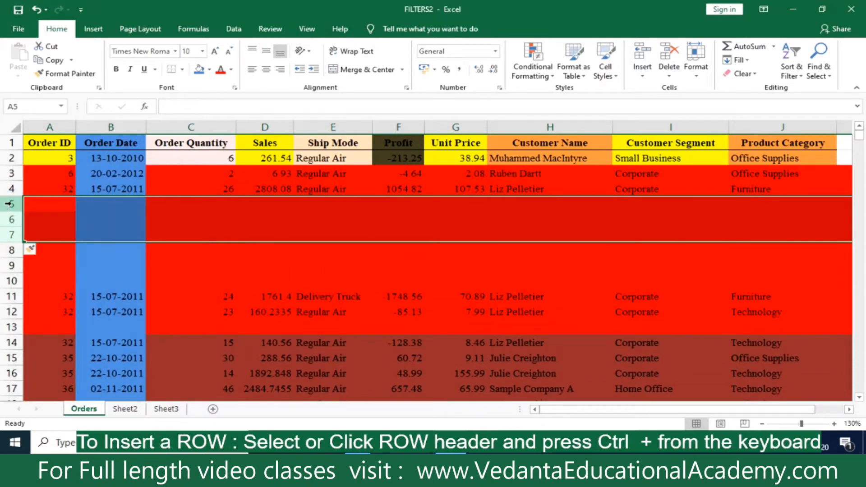
Delete the six blank rows at rows 5 to 10, as two batches of three rows
{"action": "right_click", "coordinate": [8, 207]}
{"action": "left_click", "coordinate": [53, 300]}
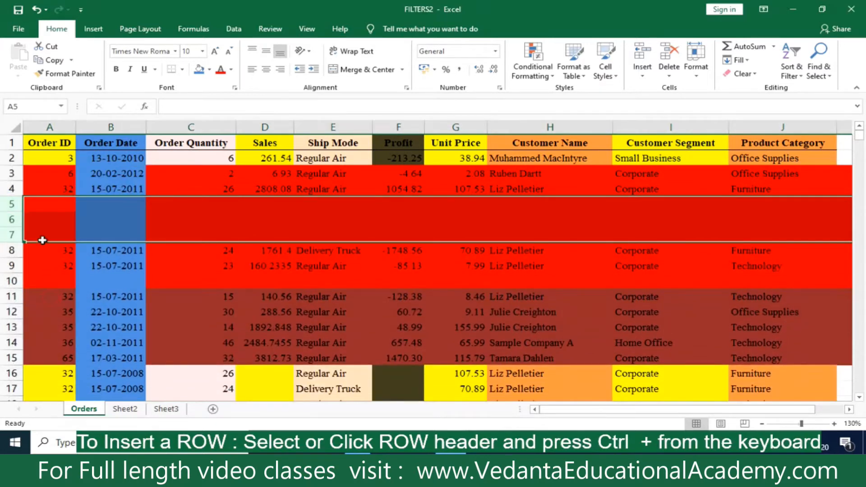
{"action": "left_click_drag", "start_coordinate": [12, 204], "coordinate": [9, 239]}
{"action": "right_click", "coordinate": [10, 219]}
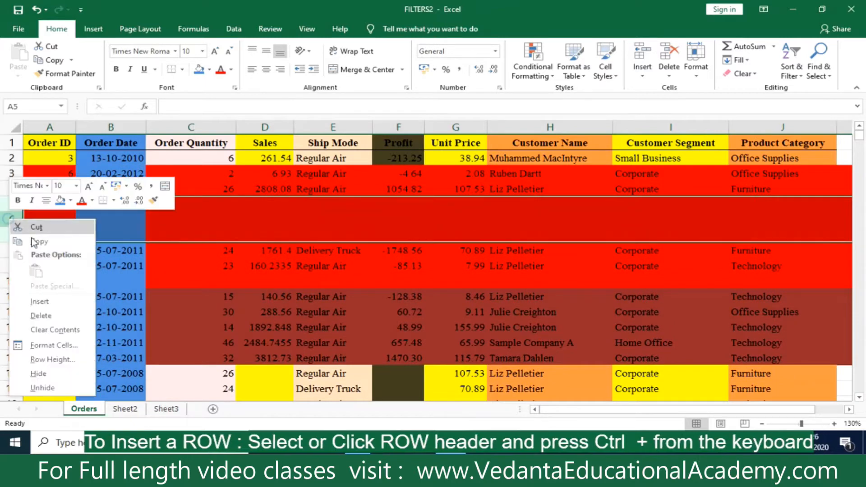
{"action": "left_click", "coordinate": [44, 316]}
Delete the blank row 7 from the Orders sheet
{"action": "left_click", "coordinate": [10, 234]}
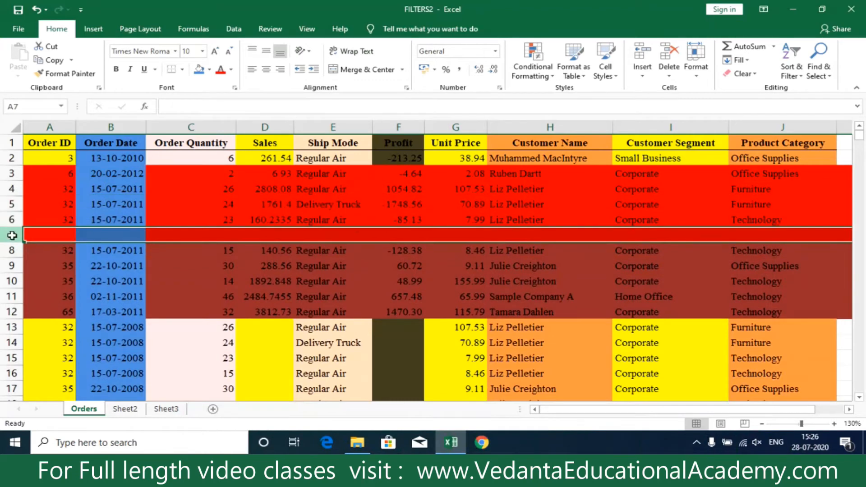
{"action": "right_click", "coordinate": [10, 235]}
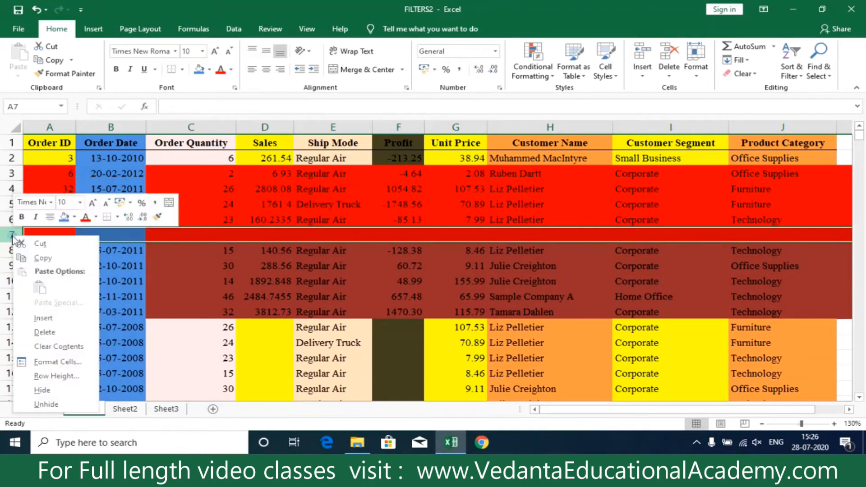
{"action": "left_click", "coordinate": [46, 332]}
{"action": "left_click", "coordinate": [289, 309]}
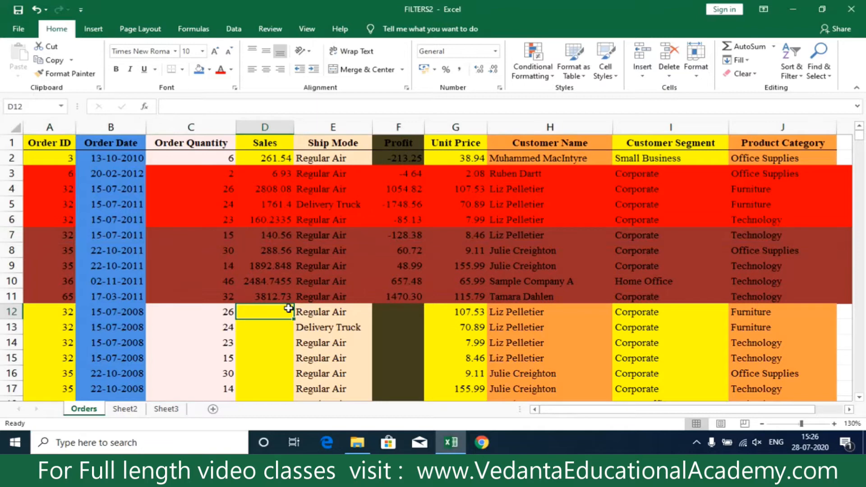
{"action": "left_click", "coordinate": [524, 237]}
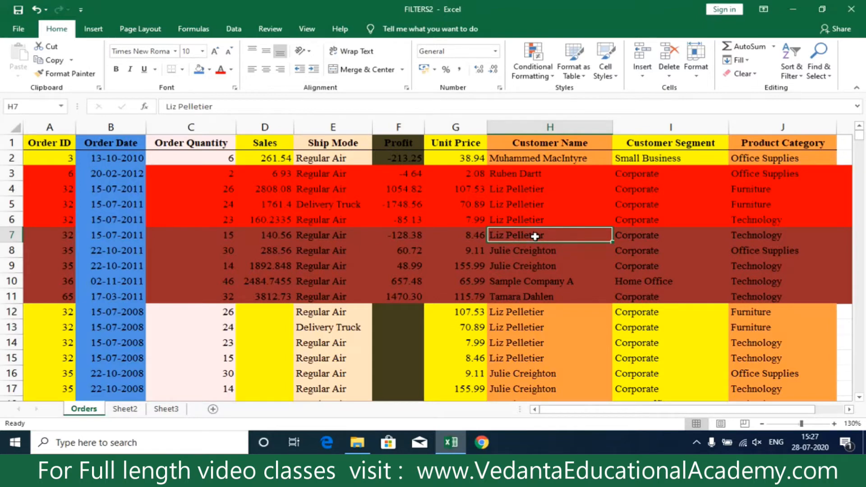
{"action": "right_click", "coordinate": [535, 236]}
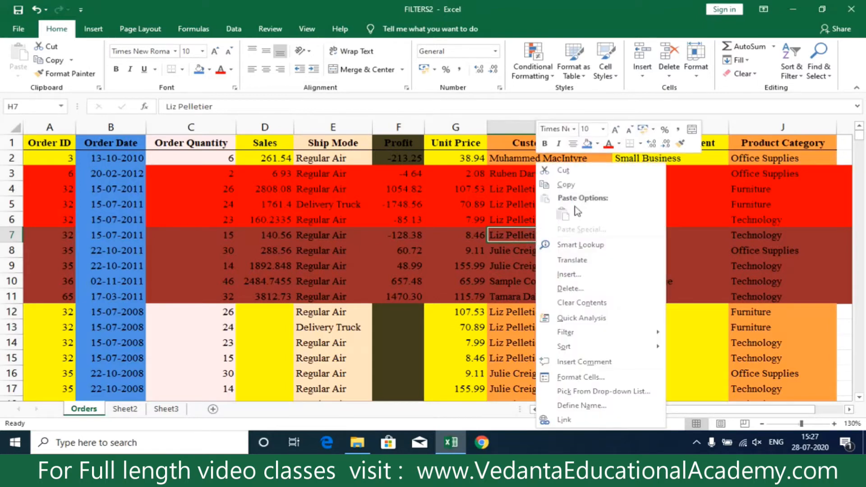
{"action": "left_click", "coordinate": [569, 275]}
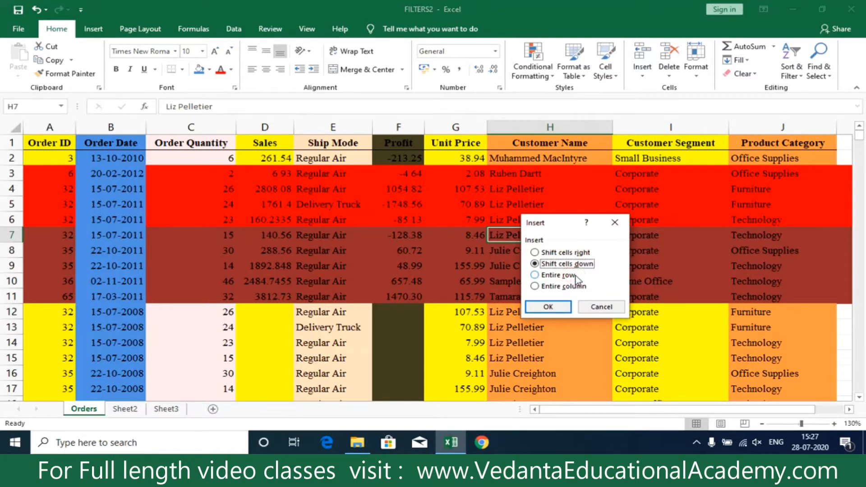
{"action": "left_click", "coordinate": [615, 223]}
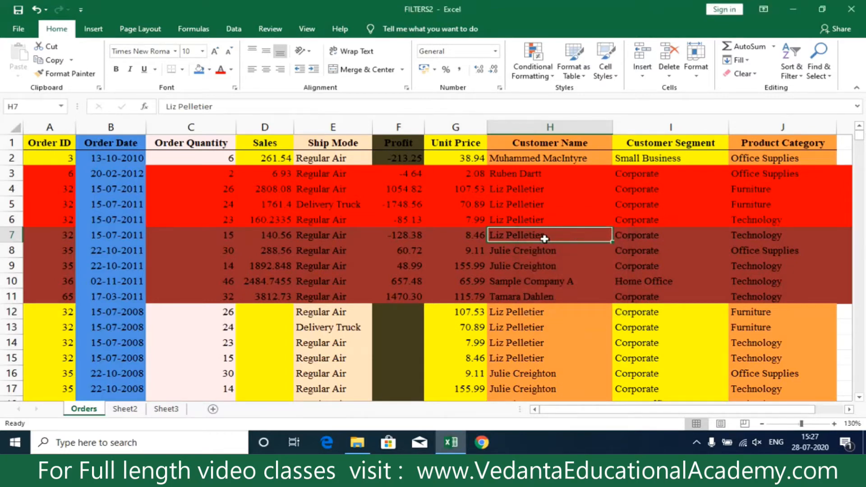
Insert a blank cell at H7 with the Shift cells down option and undo the insertion
{"action": "right_click", "coordinate": [545, 239]}
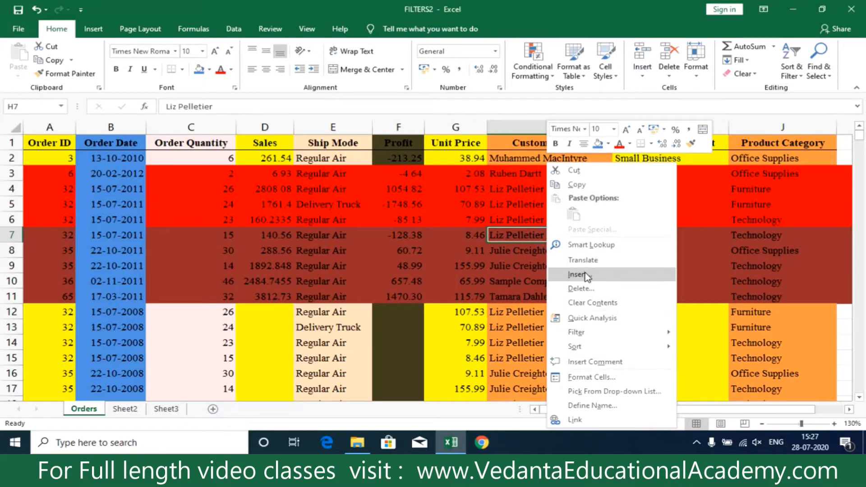
{"action": "left_click", "coordinate": [586, 275]}
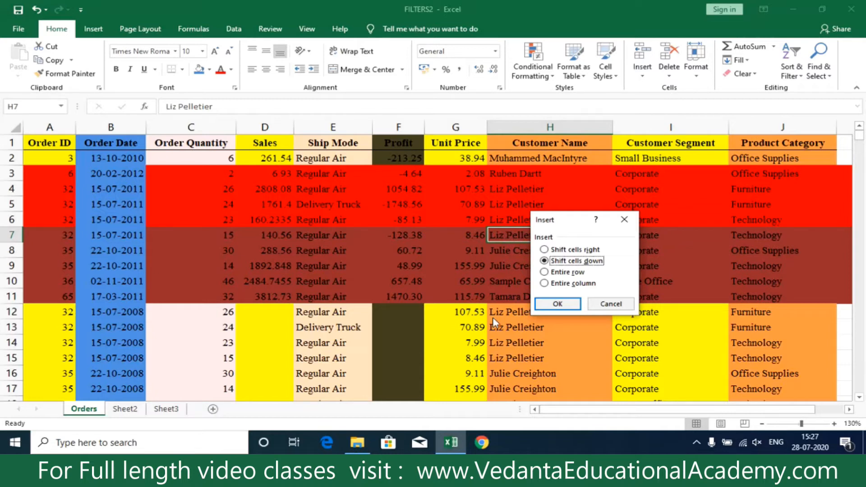
{"action": "left_click", "coordinate": [558, 302]}
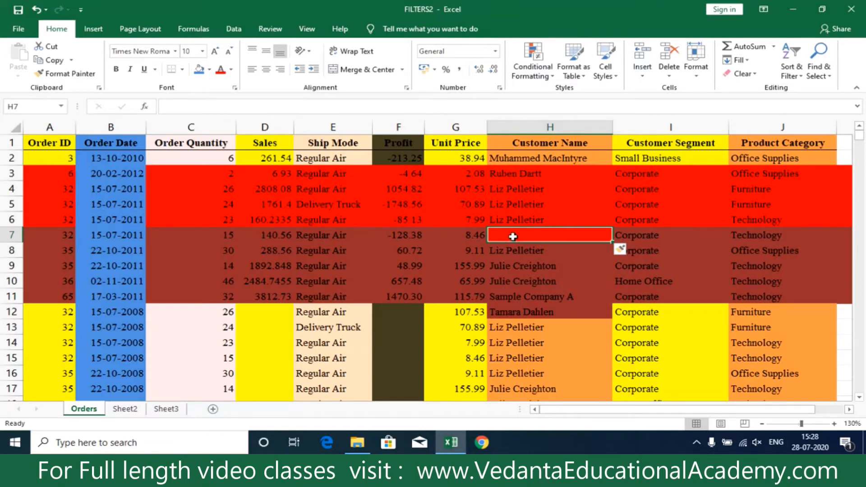
{"action": "key", "text": "ctrl+z"}
Insert a blank cell at H7 with the Shift cells right option and check the shifted cells in row 7
{"action": "right_click", "coordinate": [513, 236]}
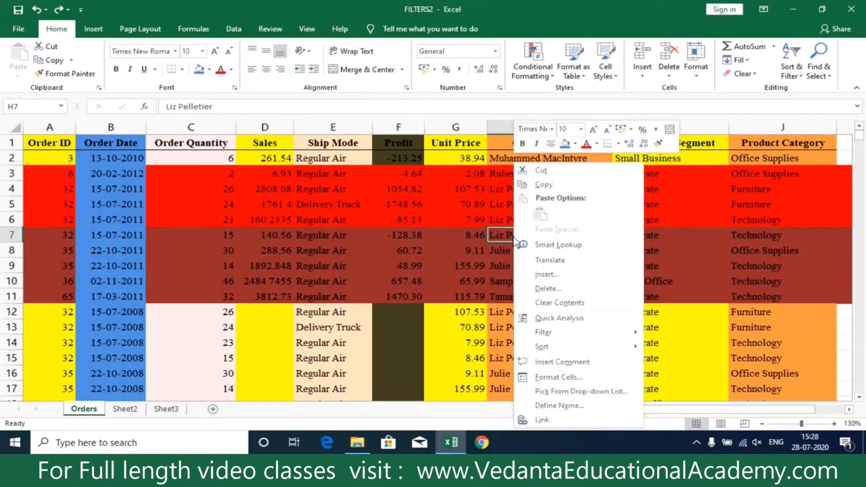
{"action": "left_click", "coordinate": [558, 274]}
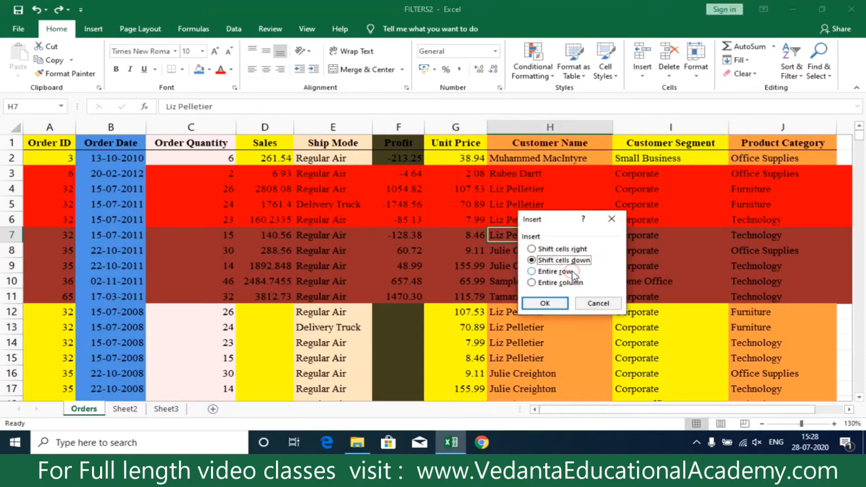
{"action": "left_click", "coordinate": [561, 250]}
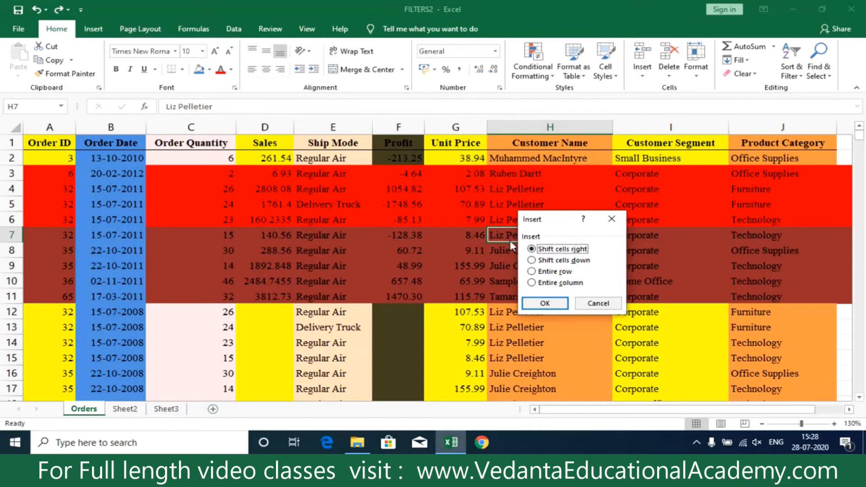
{"action": "left_click", "coordinate": [532, 260]}
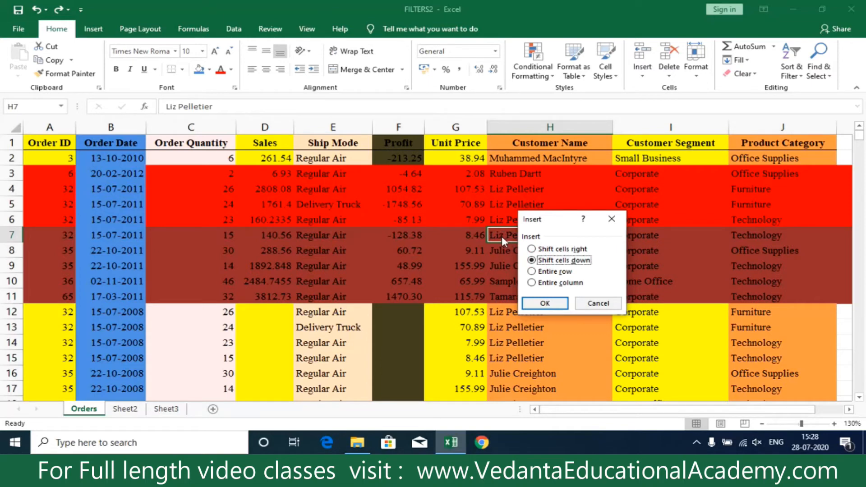
{"action": "left_click", "coordinate": [532, 249]}
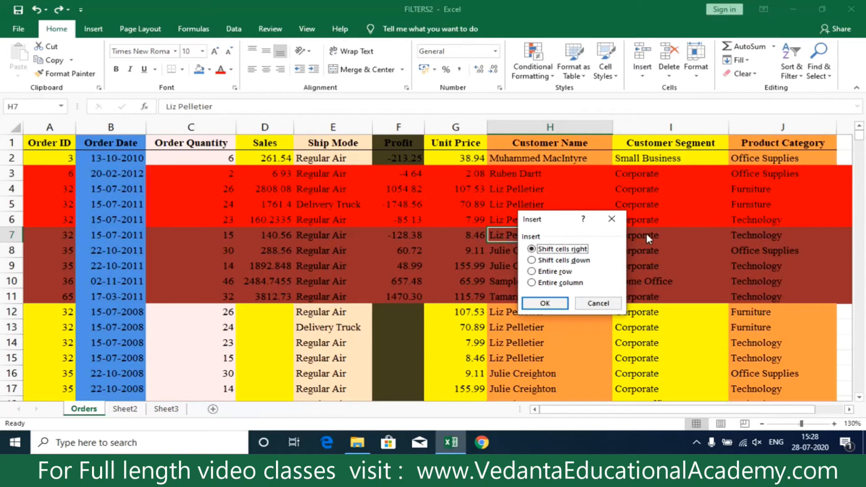
{"action": "left_click", "coordinate": [550, 304]}
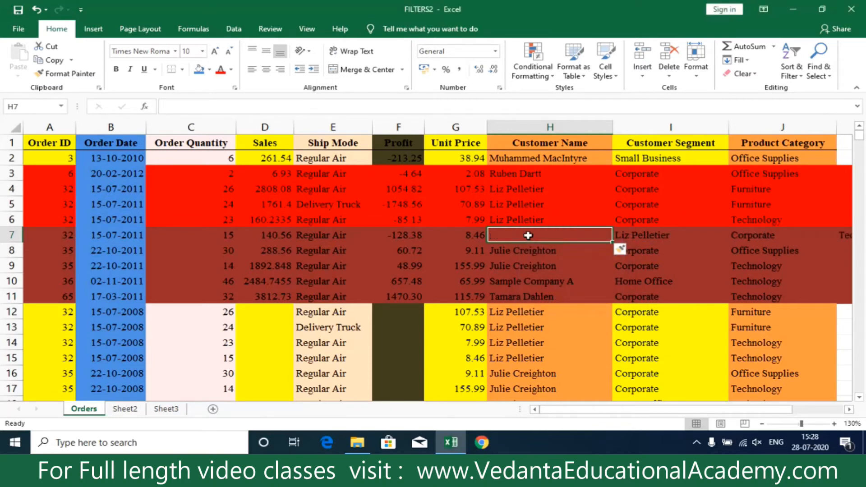
{"action": "left_click", "coordinate": [637, 234]}
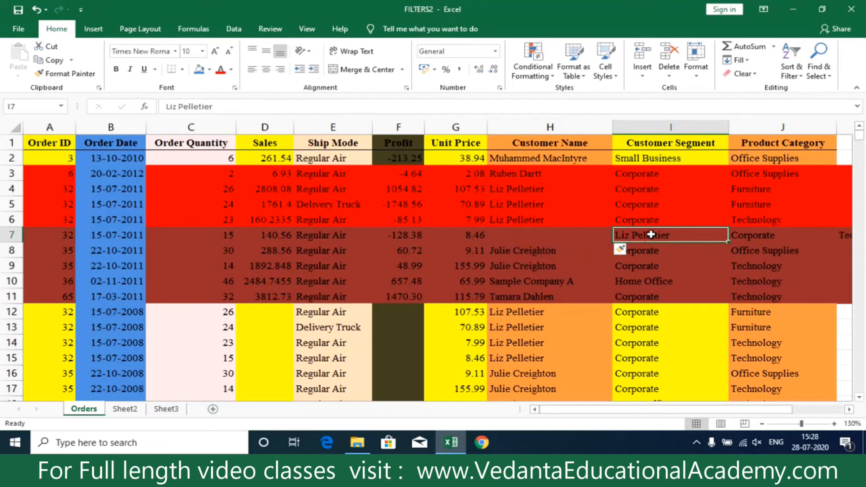
{"action": "left_click", "coordinate": [746, 235]}
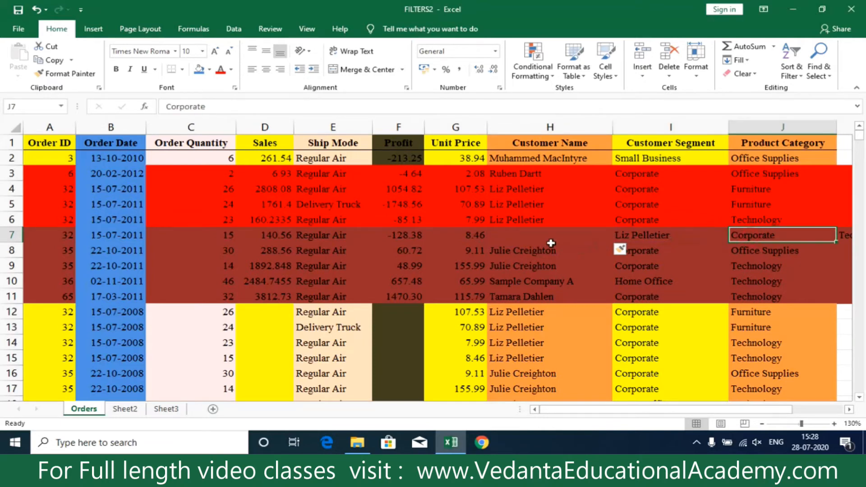
{"action": "left_click", "coordinate": [538, 236]}
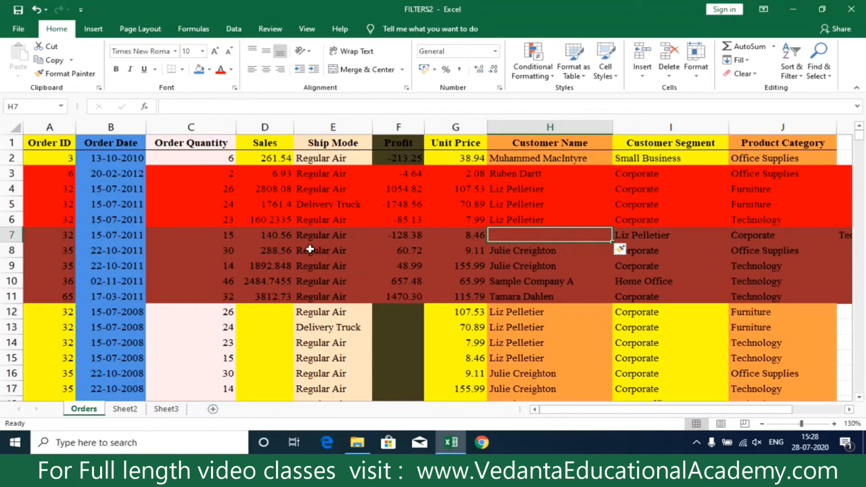
{"action": "left_click", "coordinate": [319, 235]}
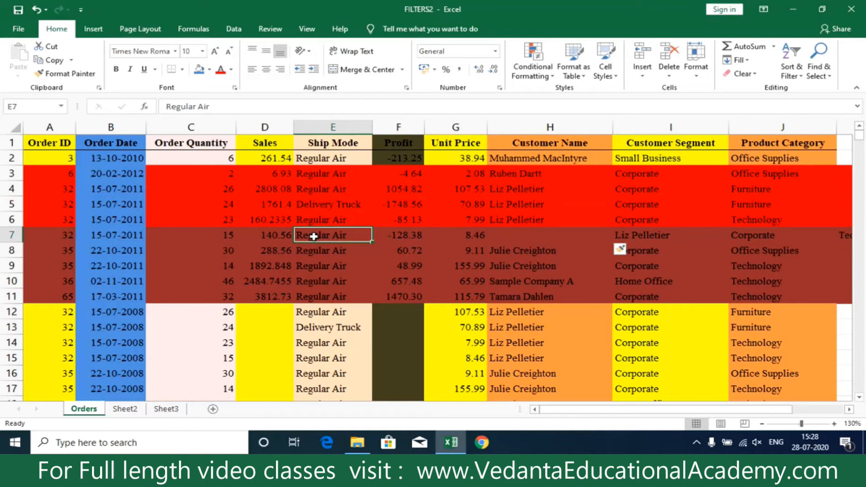
{"action": "right_click", "coordinate": [314, 237]}
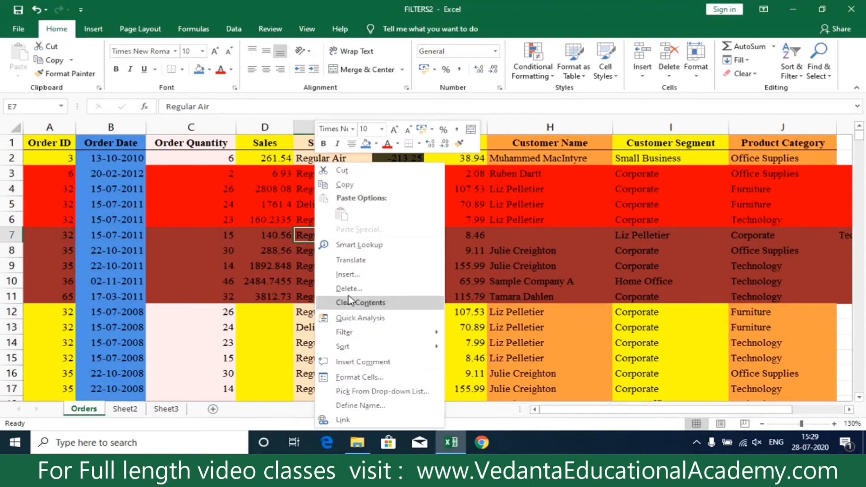
{"action": "left_click", "coordinate": [353, 273]}
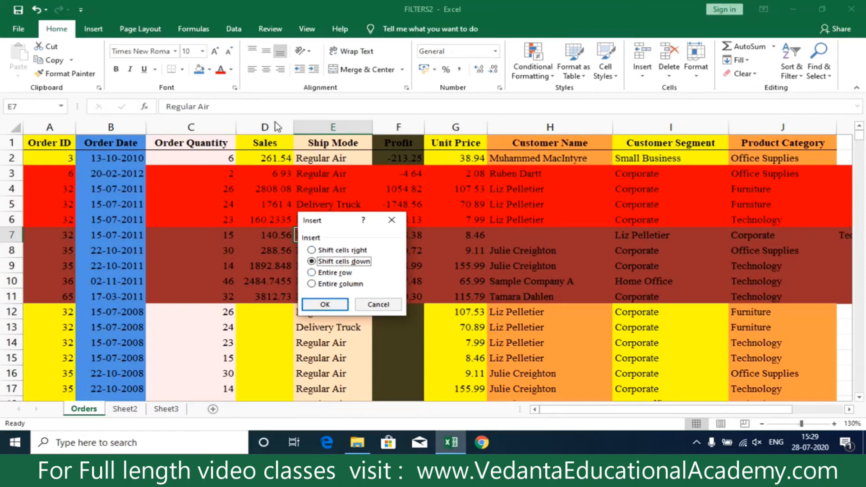
{"action": "key", "text": "Escape"}
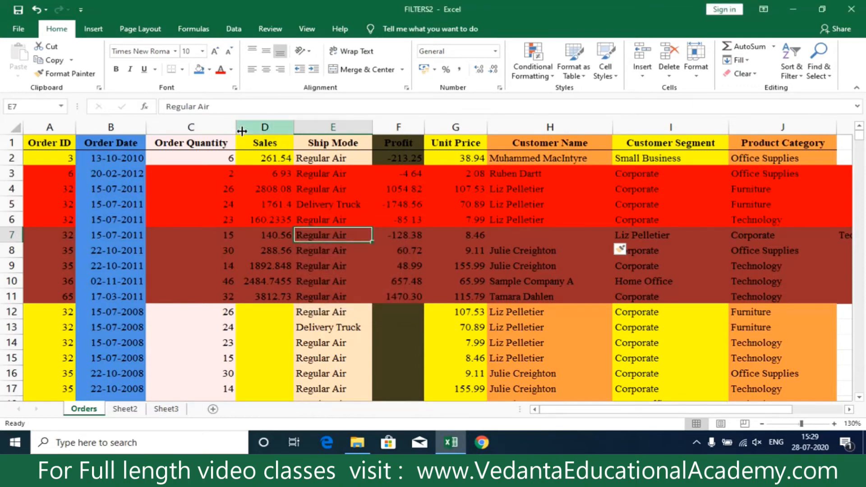
Insert a blank column before the Sales column, and another before Ship Mode using the Entire column option for cell F7
{"action": "right_click", "coordinate": [265, 128]}
{"action": "left_click", "coordinate": [307, 212]}
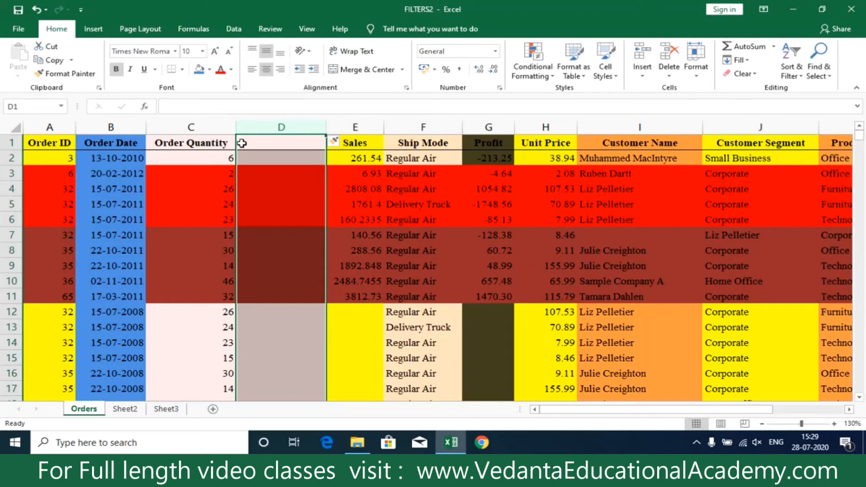
{"action": "left_click", "coordinate": [424, 235]}
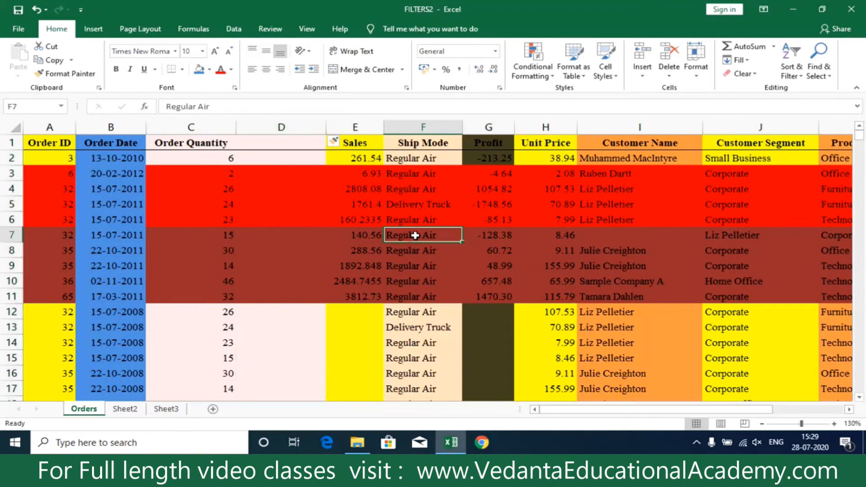
{"action": "right_click", "coordinate": [415, 236]}
{"action": "key", "text": "Escape"}
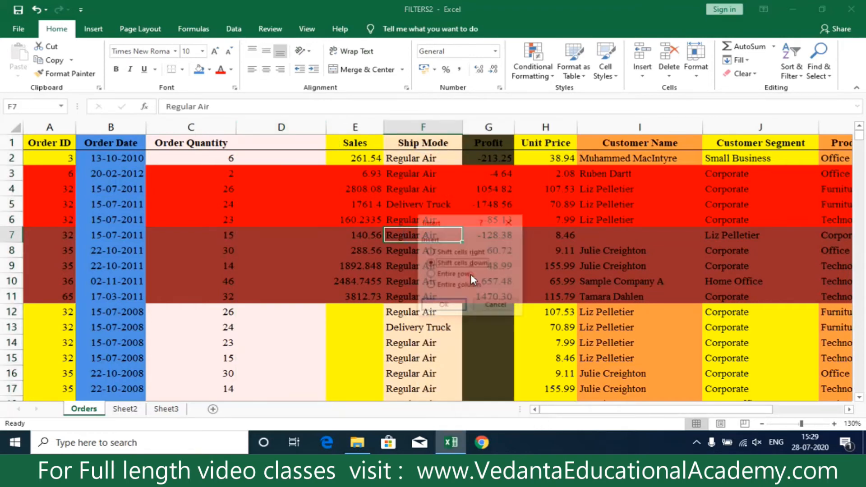
{"action": "left_click", "coordinate": [454, 286]}
{"action": "left_click", "coordinate": [443, 306]}
{"action": "left_click", "coordinate": [424, 132]}
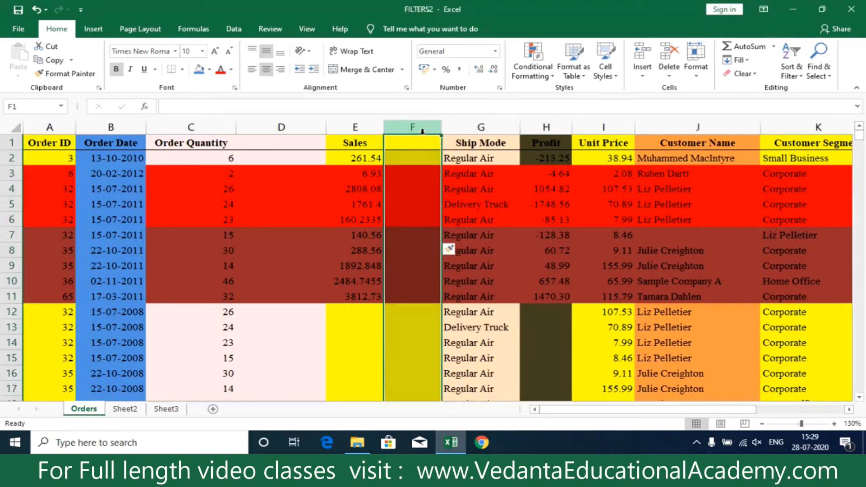
Insert a blank row above row 13, and another above row 8 using the Entire row option for cell E8
{"action": "right_click", "coordinate": [12, 328]}
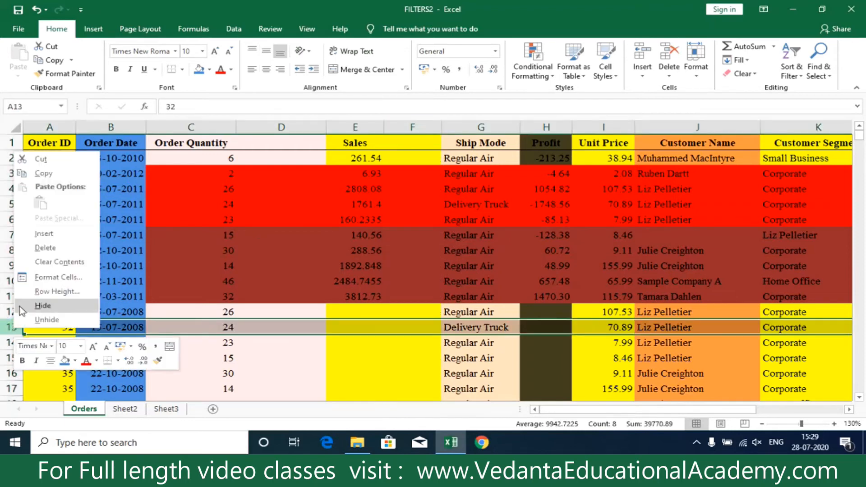
{"action": "left_click", "coordinate": [55, 239]}
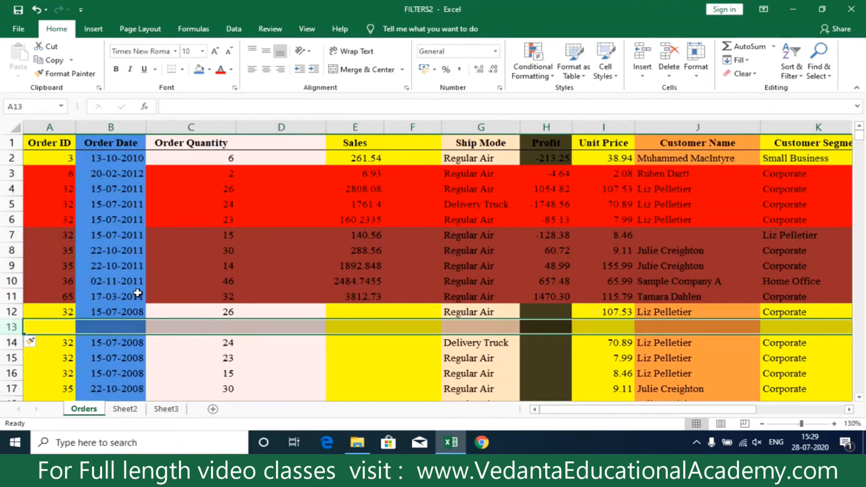
{"action": "left_click", "coordinate": [361, 253]}
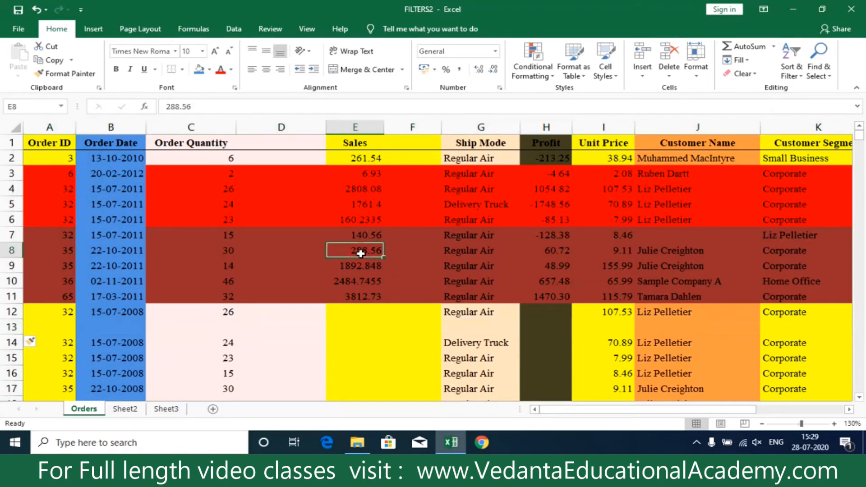
{"action": "right_click", "coordinate": [361, 254]}
{"action": "left_click", "coordinate": [416, 107]}
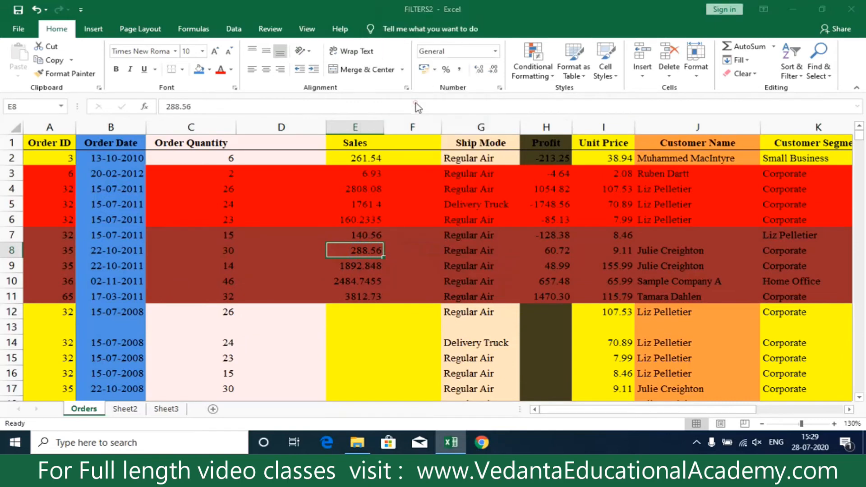
{"action": "left_click", "coordinate": [409, 103]}
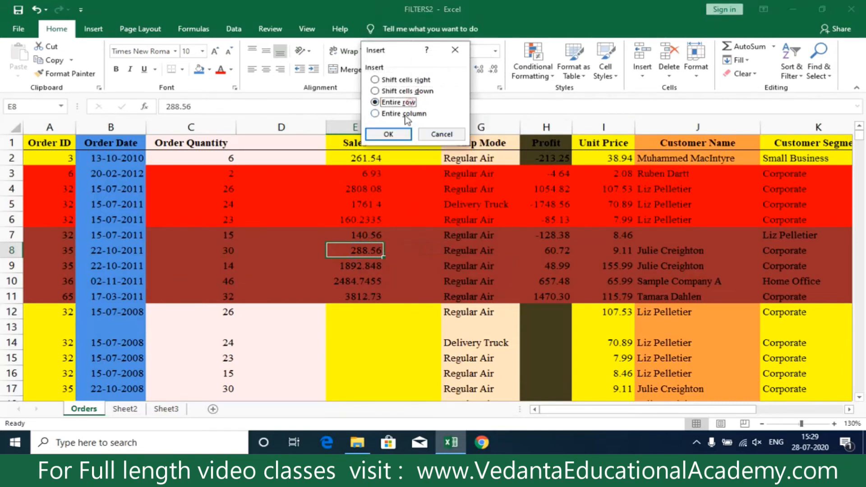
{"action": "left_click", "coordinate": [389, 135]}
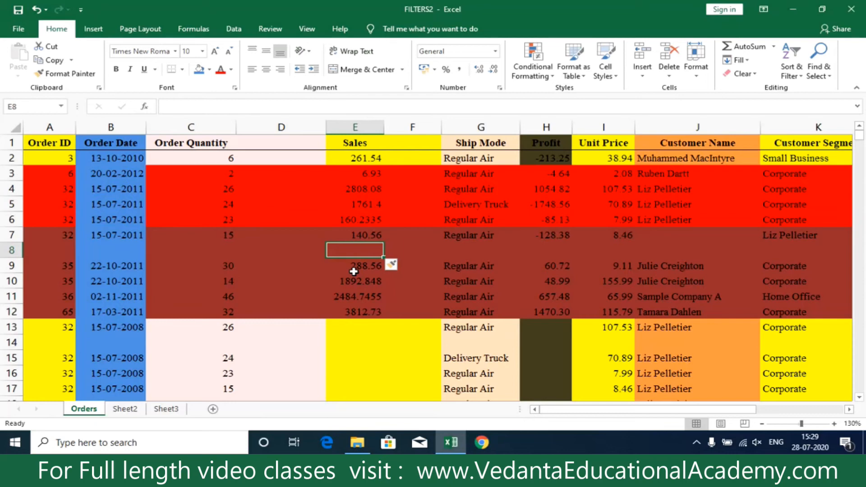
Delete the blank row 8 from the Orders sheet
{"action": "right_click", "coordinate": [361, 250]}
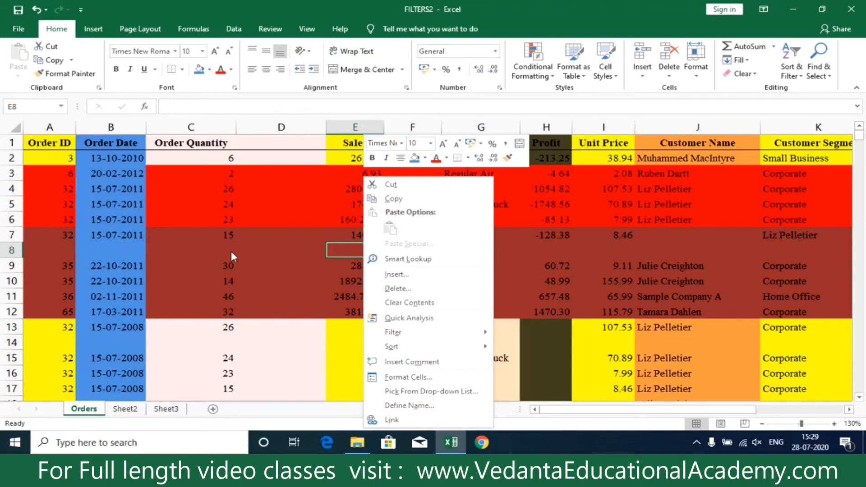
{"action": "right_click", "coordinate": [9, 251]}
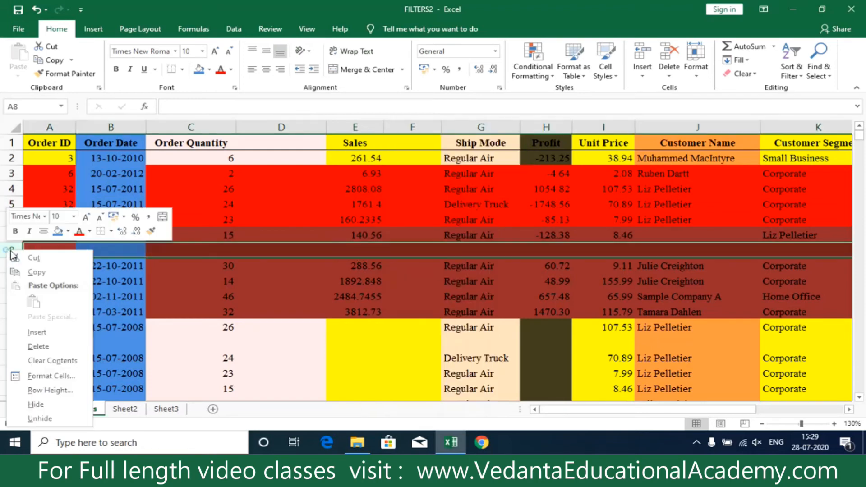
{"action": "left_click", "coordinate": [38, 346]}
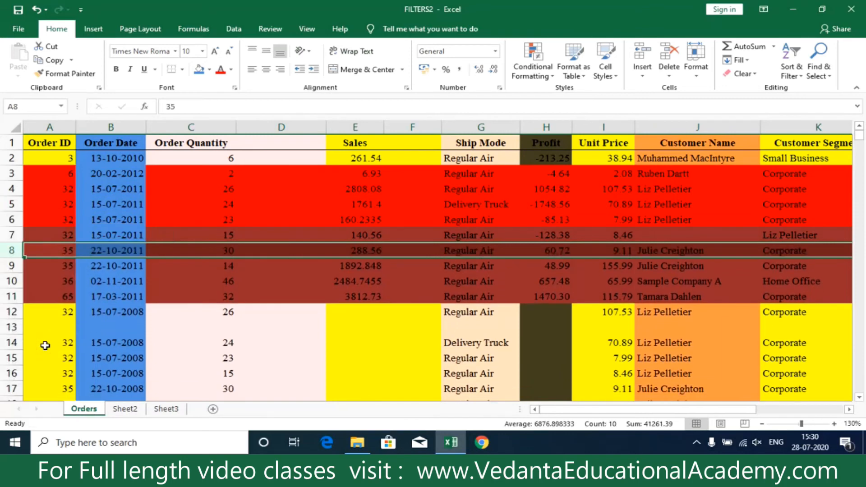
Delete the Sales column using the Entire column option for cell E11
{"action": "left_click", "coordinate": [366, 299]}
{"action": "right_click", "coordinate": [368, 302]}
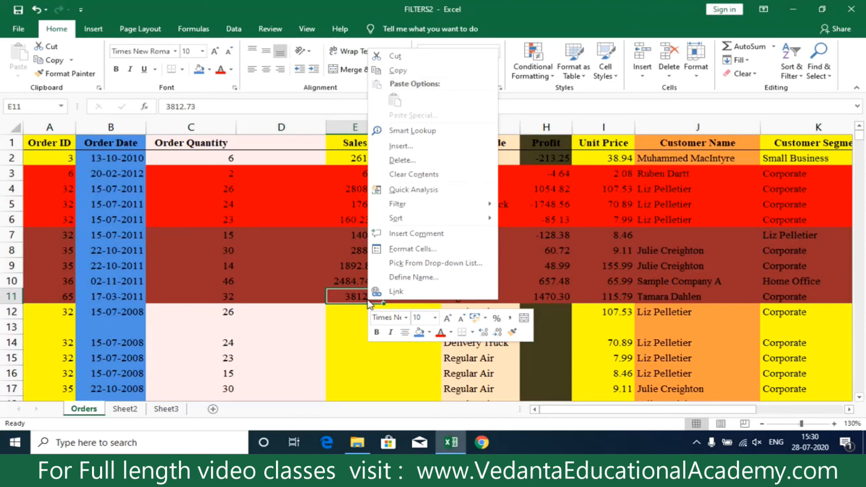
{"action": "left_click", "coordinate": [407, 165]}
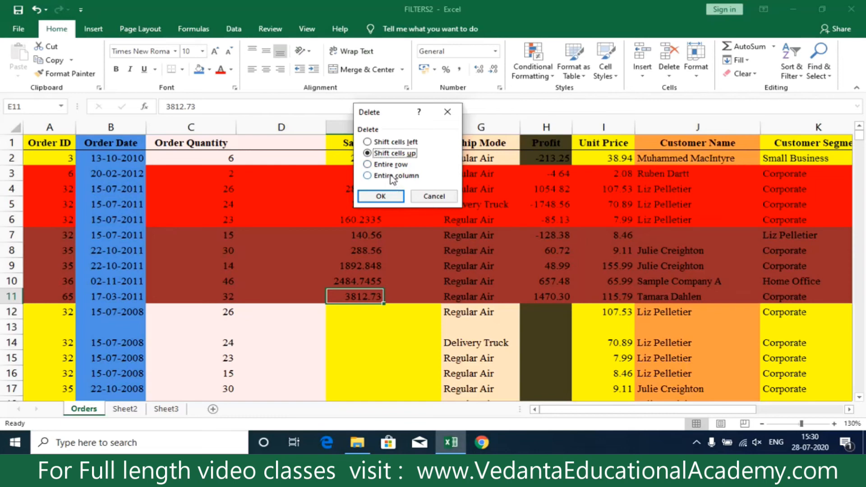
{"action": "left_click", "coordinate": [391, 176]}
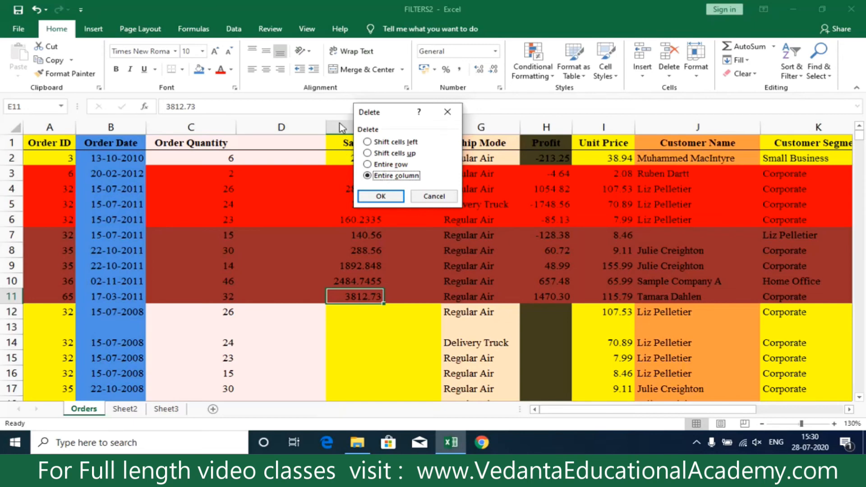
{"action": "left_click_drag", "start_coordinate": [403, 118], "coordinate": [274, 194]}
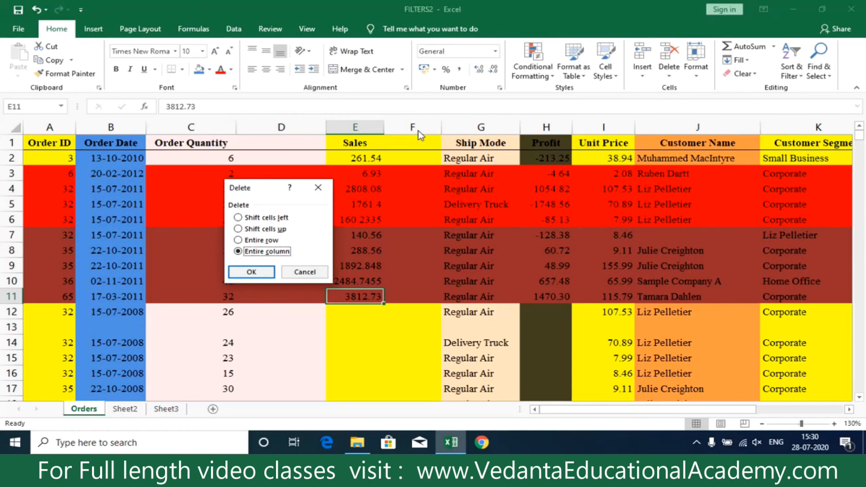
{"action": "left_click", "coordinate": [251, 272]}
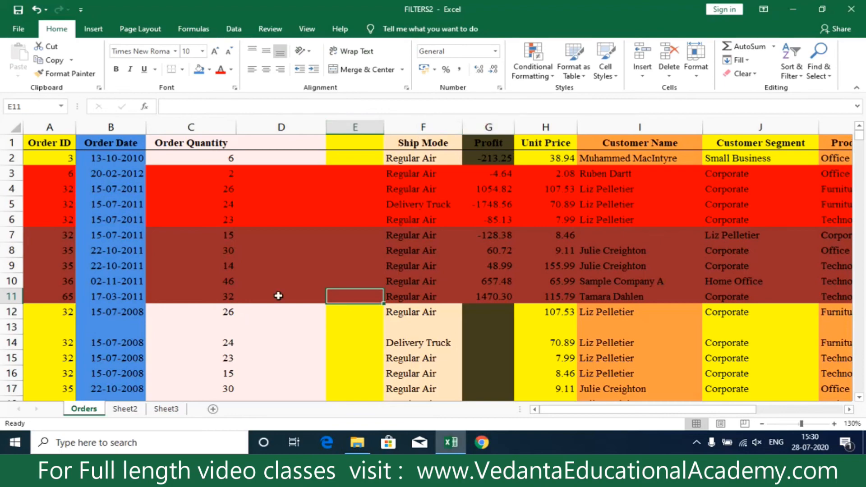
Delete row 7 using the Entire row option for Order Quantity cell C7
{"action": "scroll", "coordinate": [120, 303], "scroll_direction": "down", "scroll_amount": 5}
{"action": "scroll", "coordinate": [120, 304], "scroll_direction": "up", "scroll_amount": 5}
{"action": "left_click", "coordinate": [227, 235]}
{"action": "right_click", "coordinate": [226, 236]}
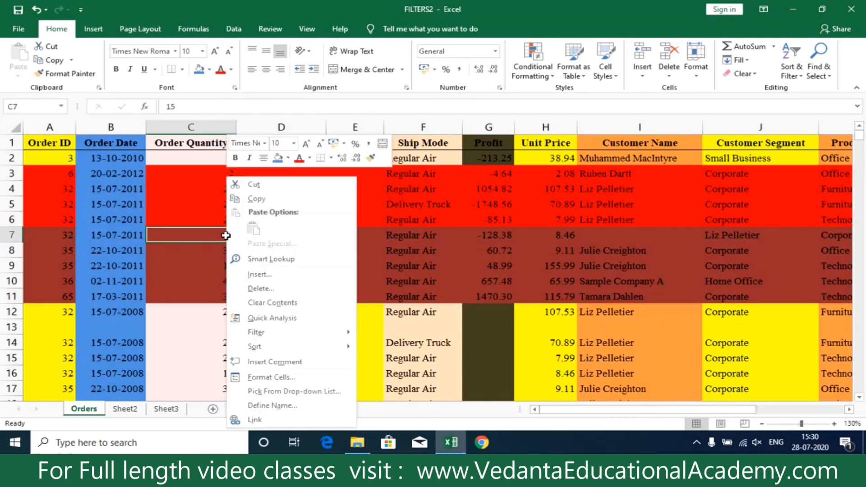
{"action": "left_click", "coordinate": [284, 289]}
{"action": "left_click_drag", "start_coordinate": [284, 232], "coordinate": [430, 194]}
{"action": "left_click", "coordinate": [412, 249]}
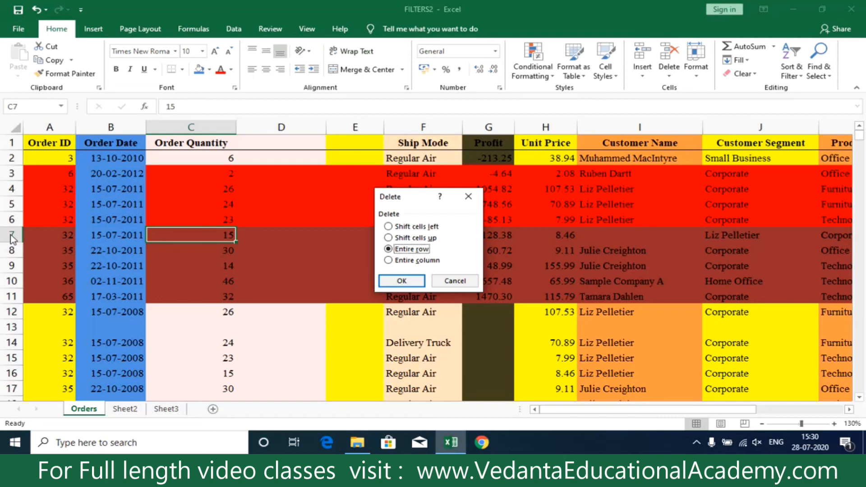
{"action": "left_click", "coordinate": [401, 281]}
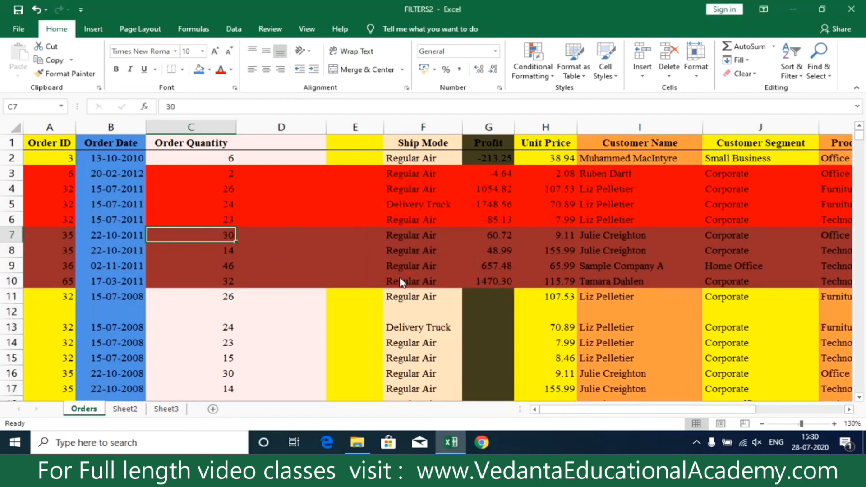